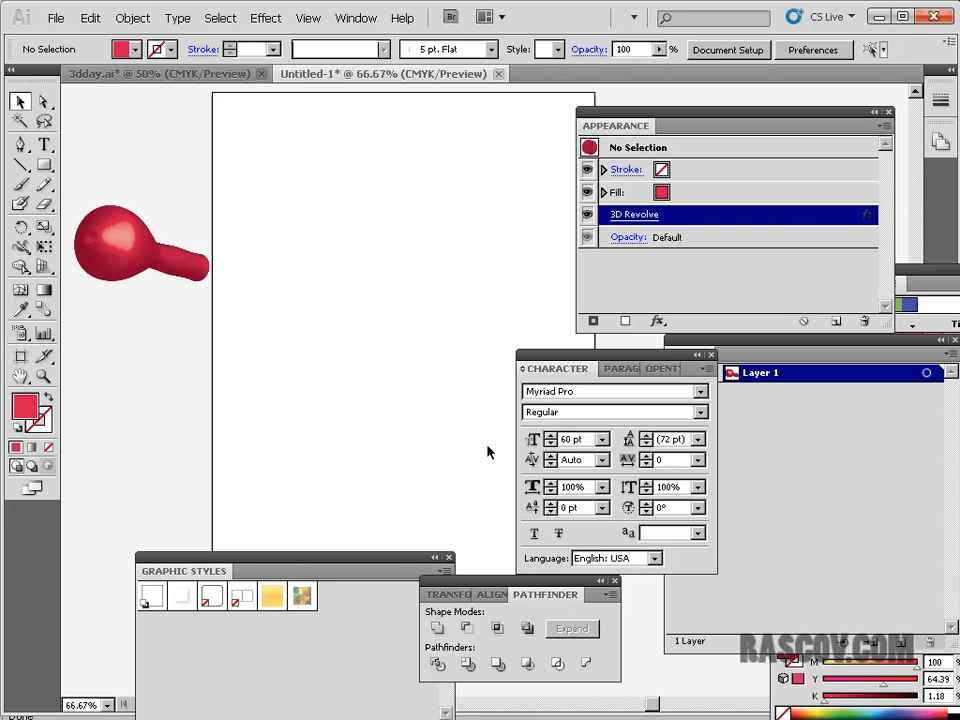
Step: Examine the finished wine bottle and its revolve appearance in 3dday.ai, and return to the Untitled-1 document
{"action": "left_click", "coordinate": [160, 73]}
{"action": "left_click_drag", "start_coordinate": [505, 337], "coordinate": [480, 270]}
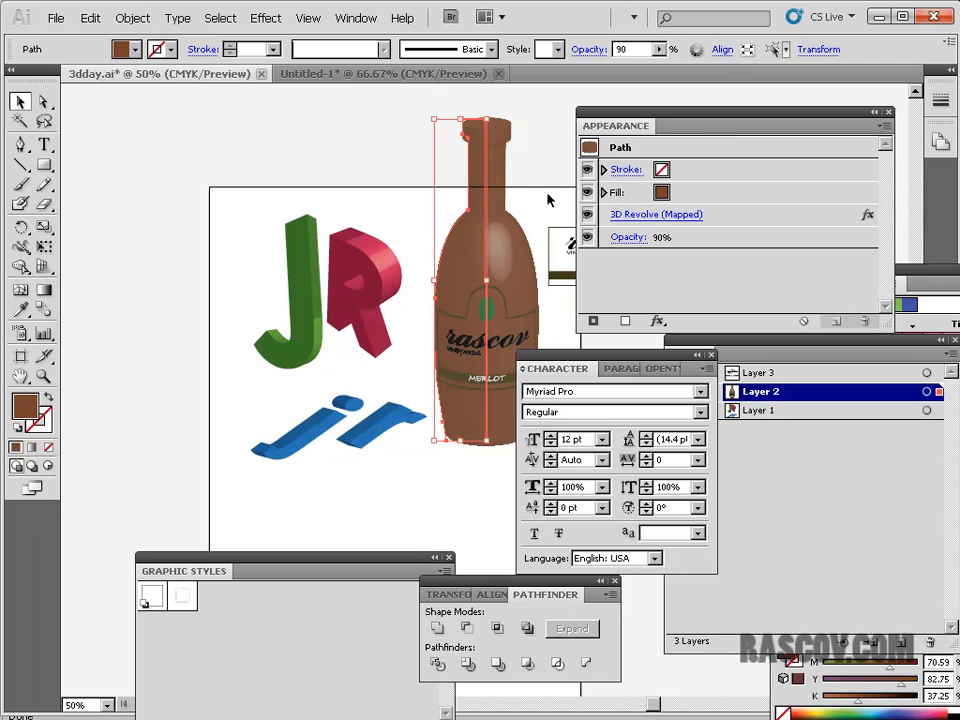
{"action": "left_click_drag", "start_coordinate": [656, 126], "coordinate": [787, 125]}
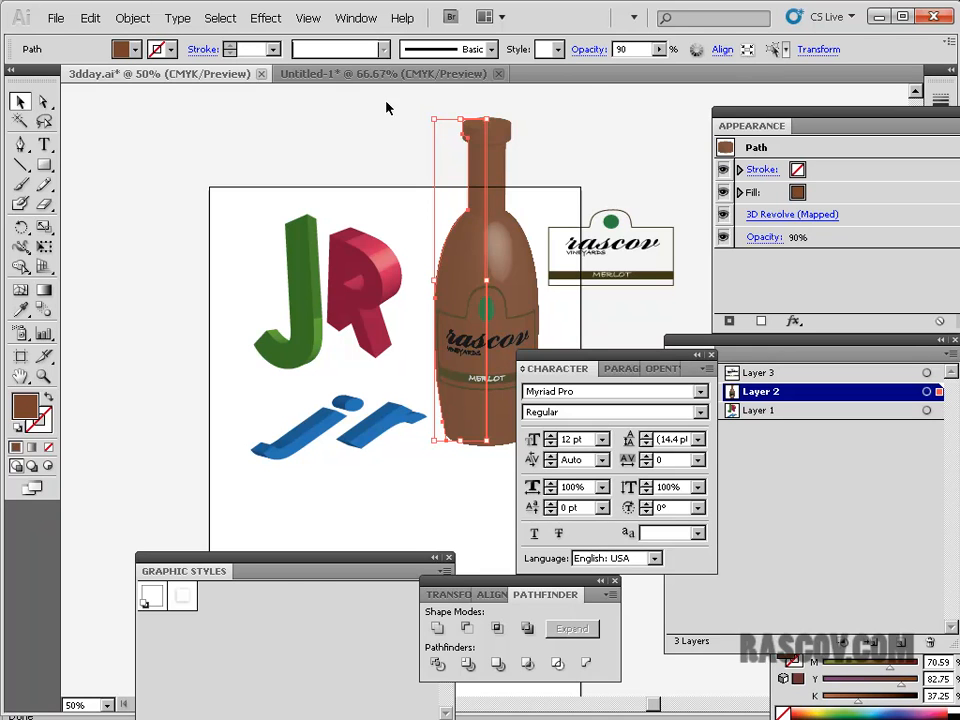
{"action": "left_click", "coordinate": [300, 74]}
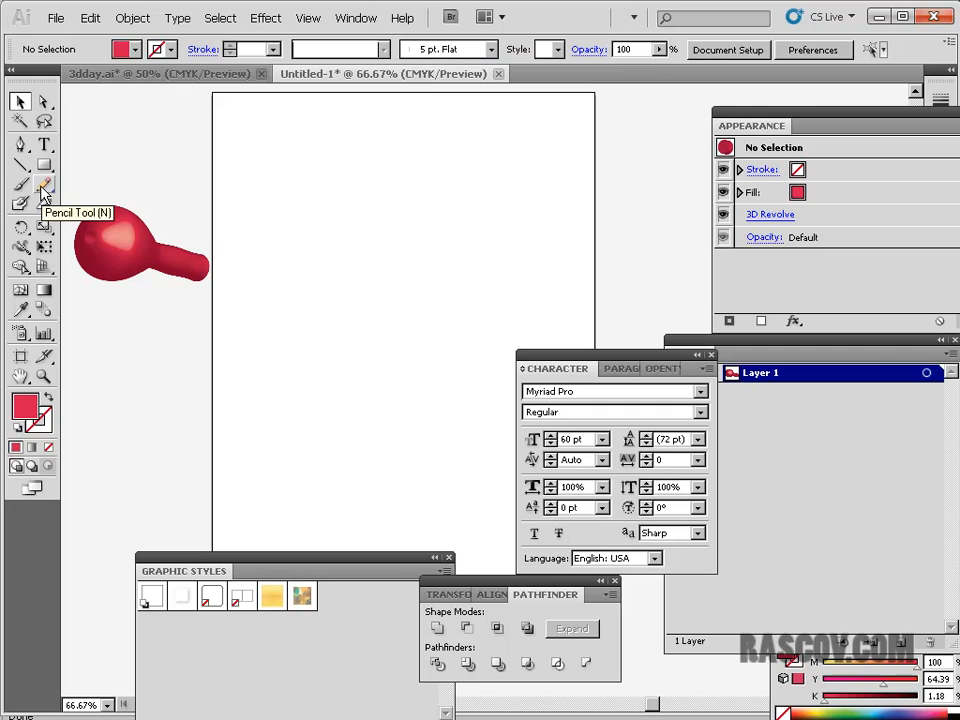
Step: Draw half of a bottle's silhouette with the Pen tool, from the neck rim down to the base and back up the straight centre edge
{"action": "left_click", "coordinate": [20, 144]}
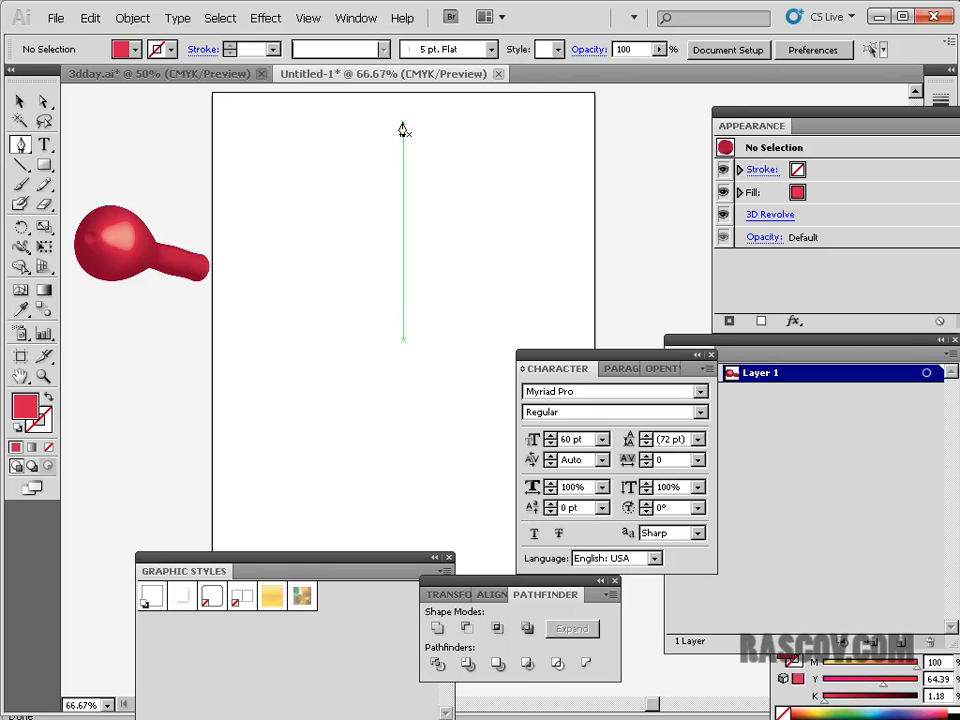
{"action": "mouse_move", "coordinate": [403, 126]}
{"action": "left_mouse_down"}
{"action": "mouse_move", "coordinate": [381, 126]}
{"action": "mouse_move", "coordinate": [391, 129]}
{"action": "left_mouse_up"}
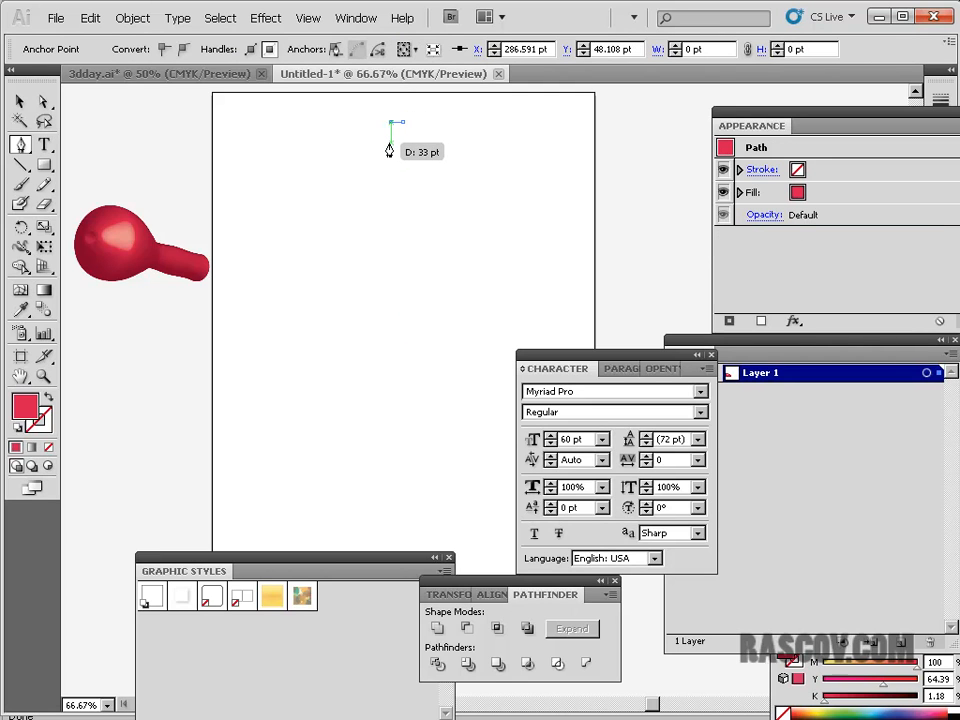
{"action": "left_click", "coordinate": [397, 147]}
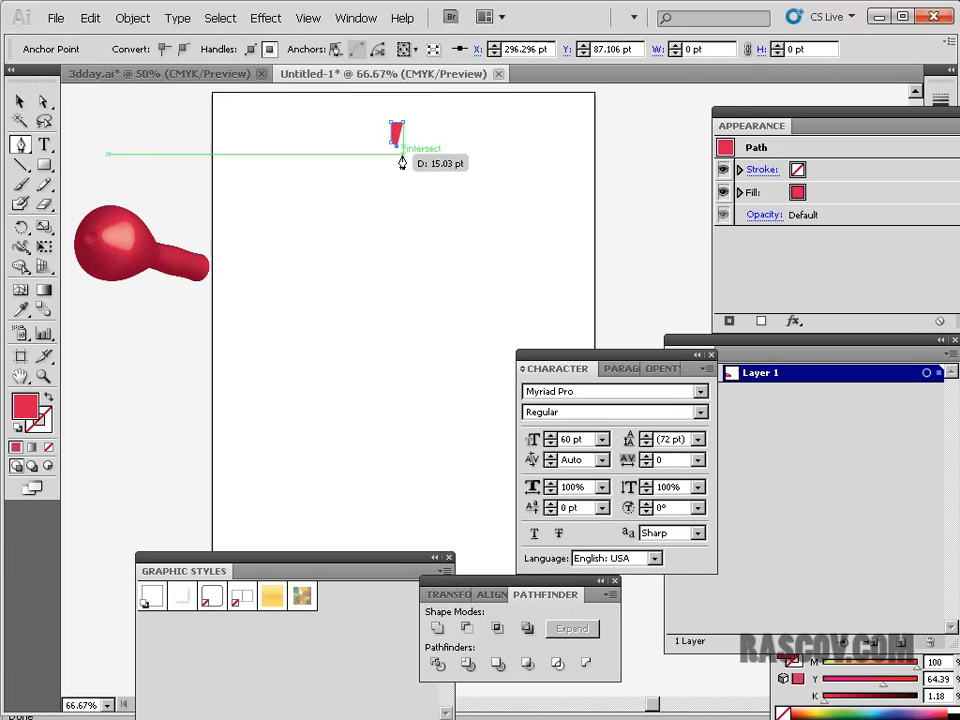
{"action": "left_click_drag", "start_coordinate": [392, 196], "coordinate": [384, 212]}
{"action": "left_click_drag", "start_coordinate": [355, 296], "coordinate": [383, 487]}
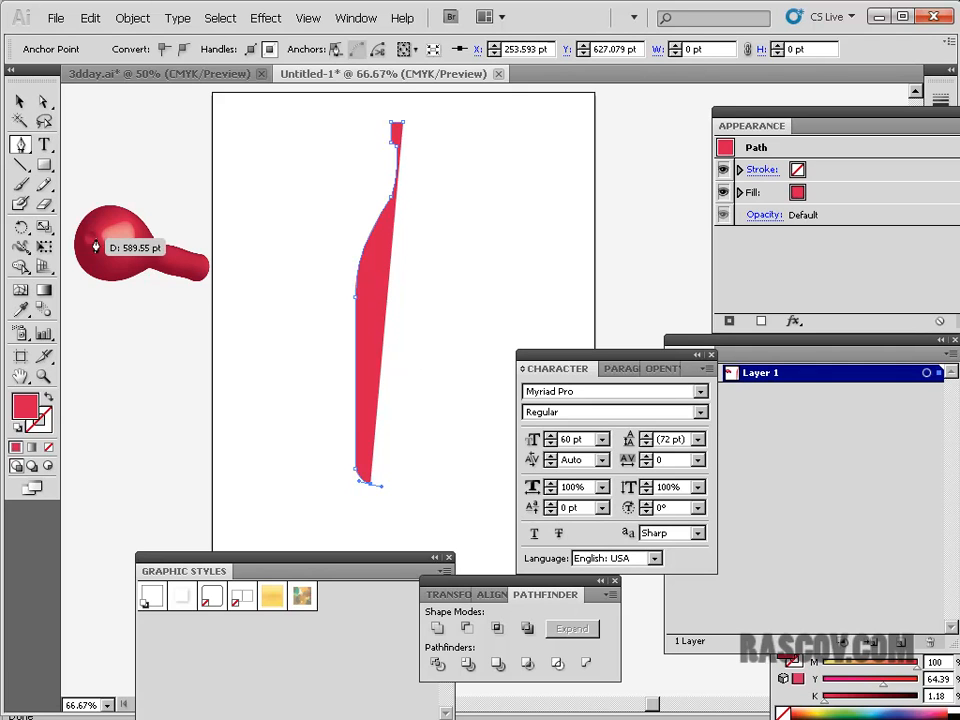
{"action": "left_click", "coordinate": [402, 486]}
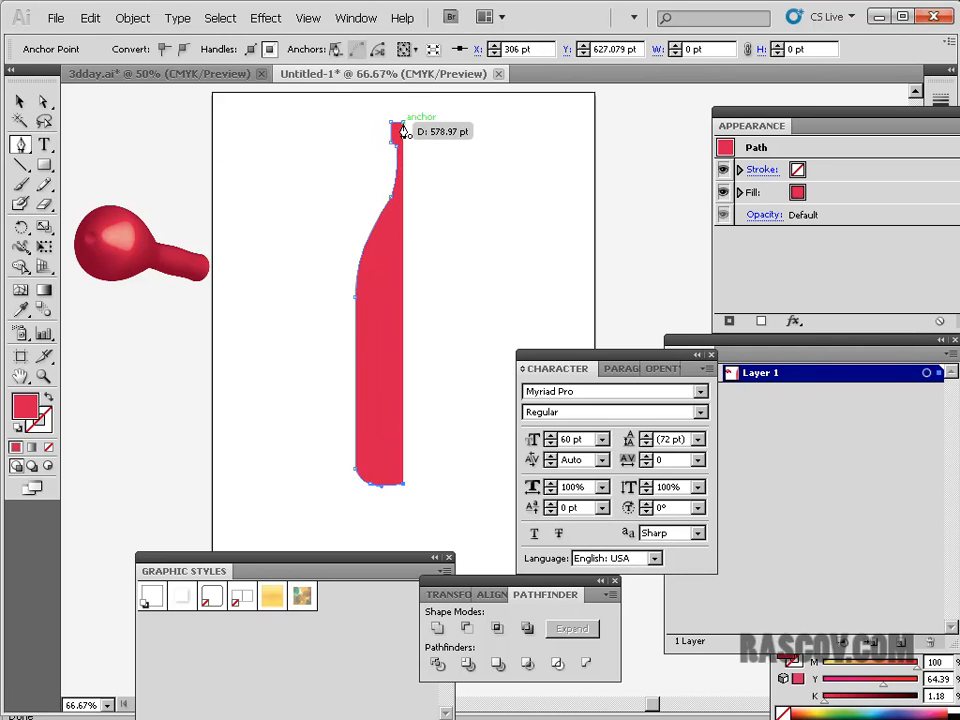
{"action": "left_click", "coordinate": [401, 128]}
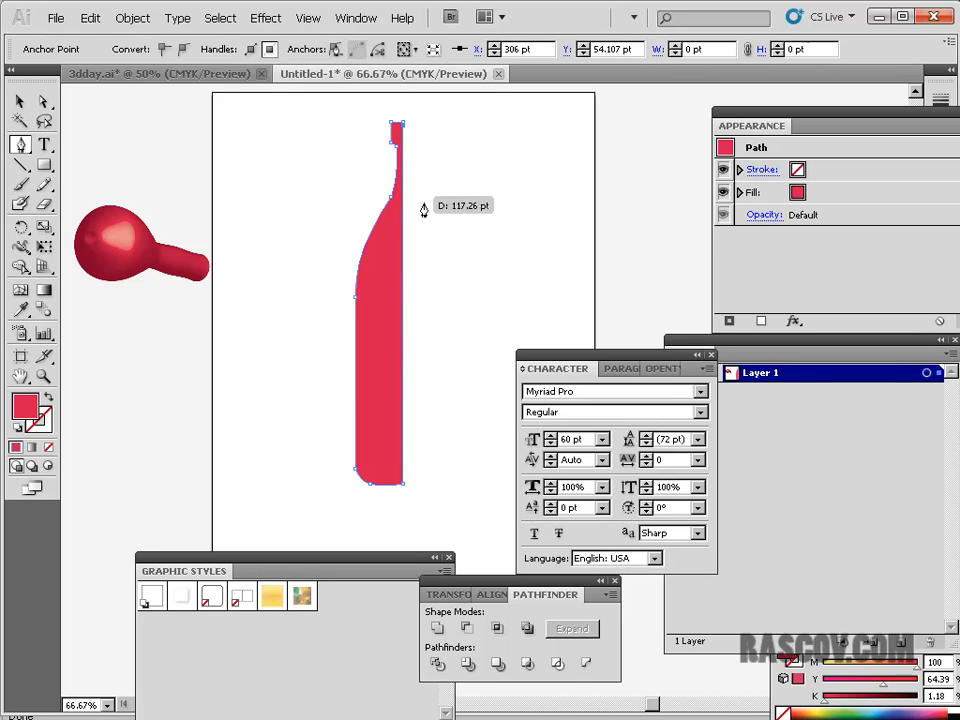
Step: Undo the last pen point, close the bottle outline exactly on its starting anchor, and deselect it
{"action": "left_click", "coordinate": [97, 22]}
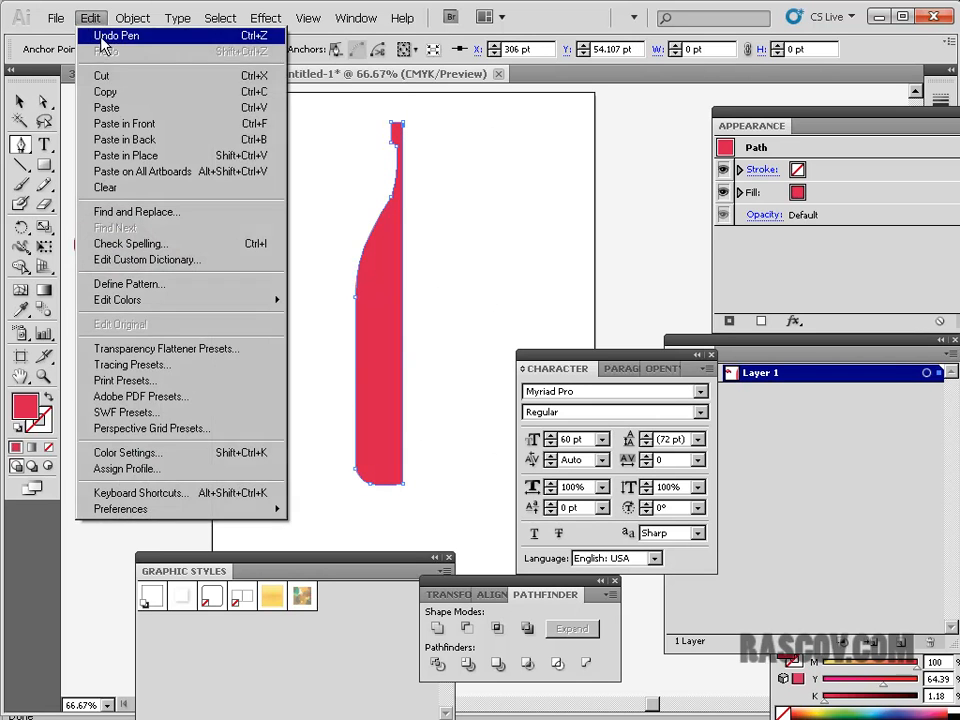
{"action": "left_click", "coordinate": [104, 36]}
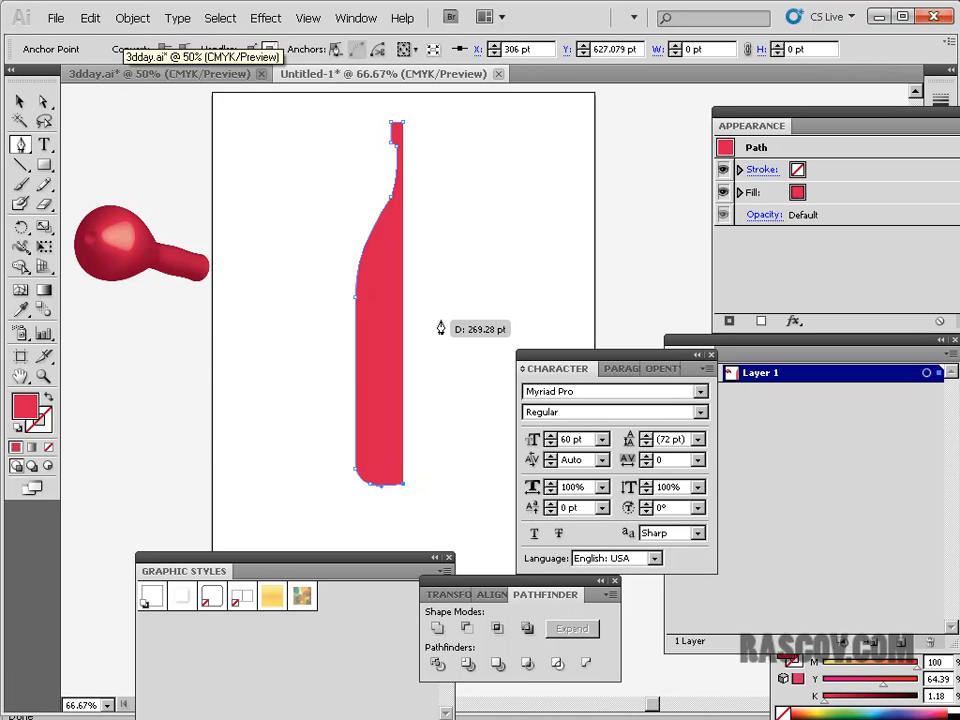
{"action": "left_click", "coordinate": [401, 124]}
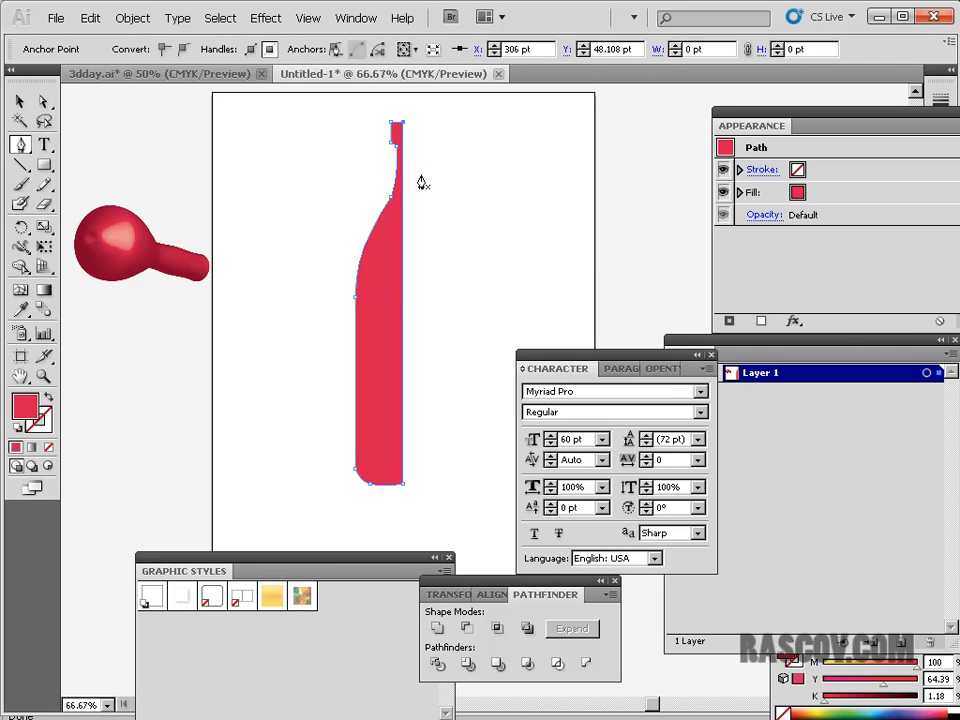
{"action": "left_click", "coordinate": [20, 101]}
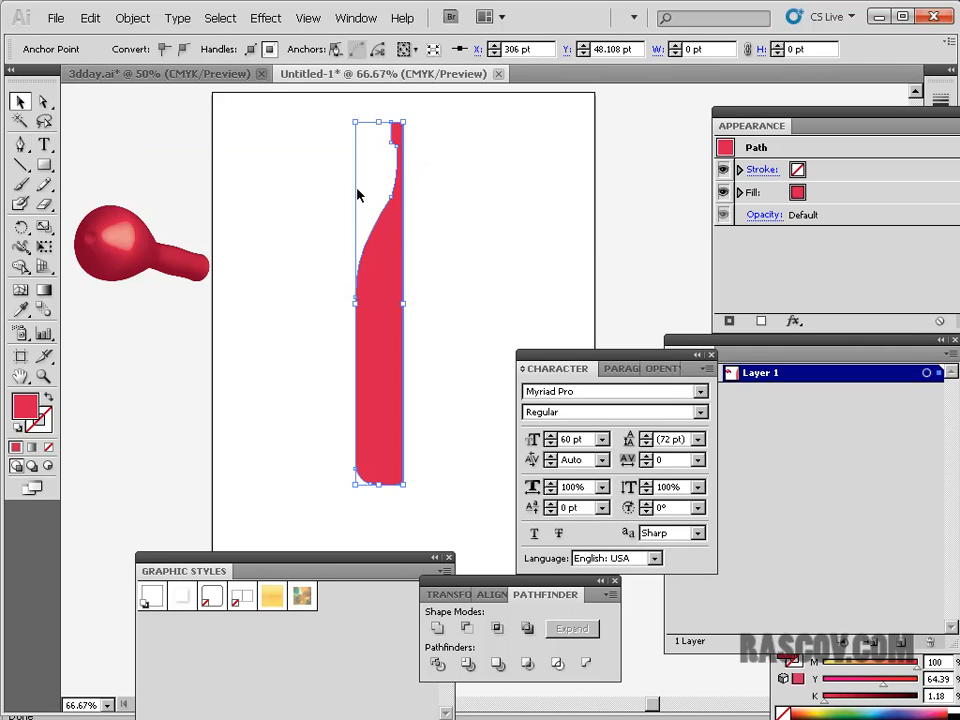
{"action": "left_click", "coordinate": [506, 201]}
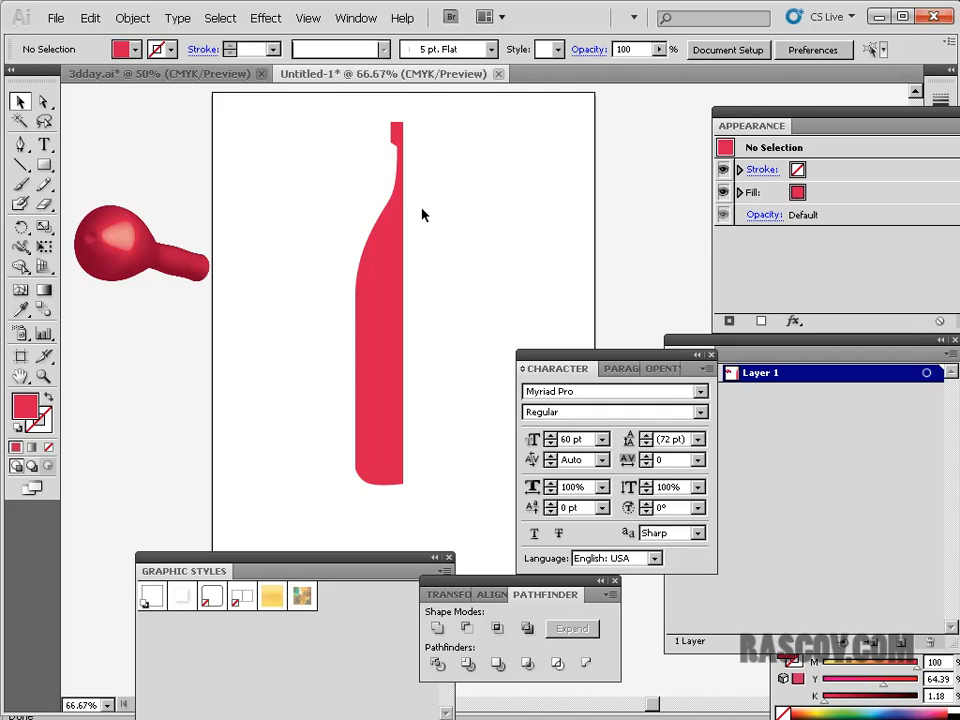
{"action": "left_click", "coordinate": [388, 288]}
{"action": "left_click", "coordinate": [265, 18]}
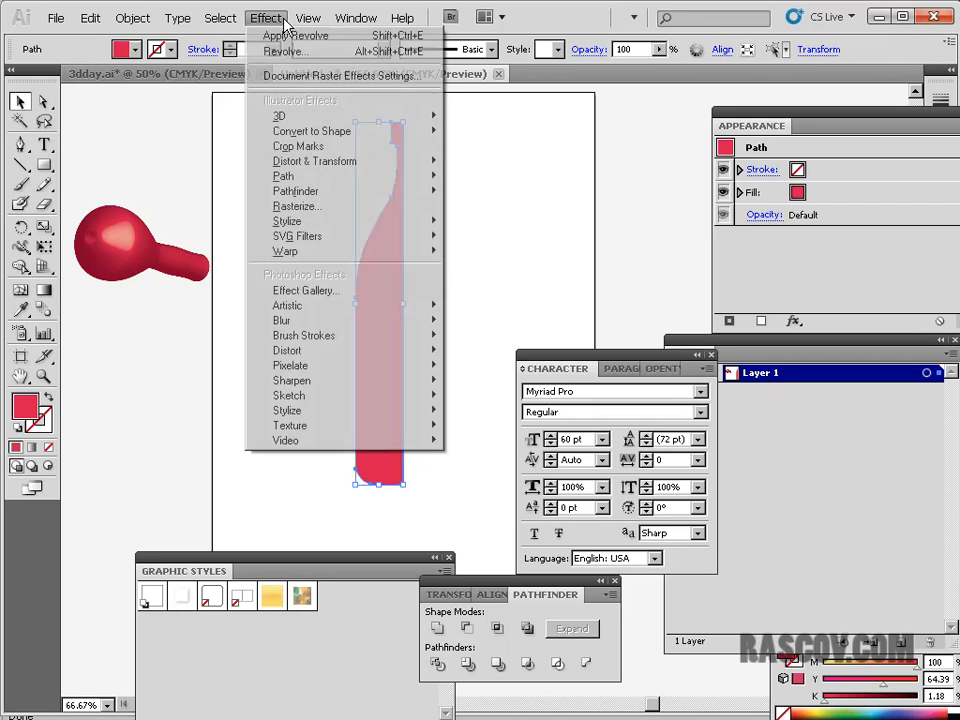
{"action": "mouse_move", "coordinate": [315, 117]}
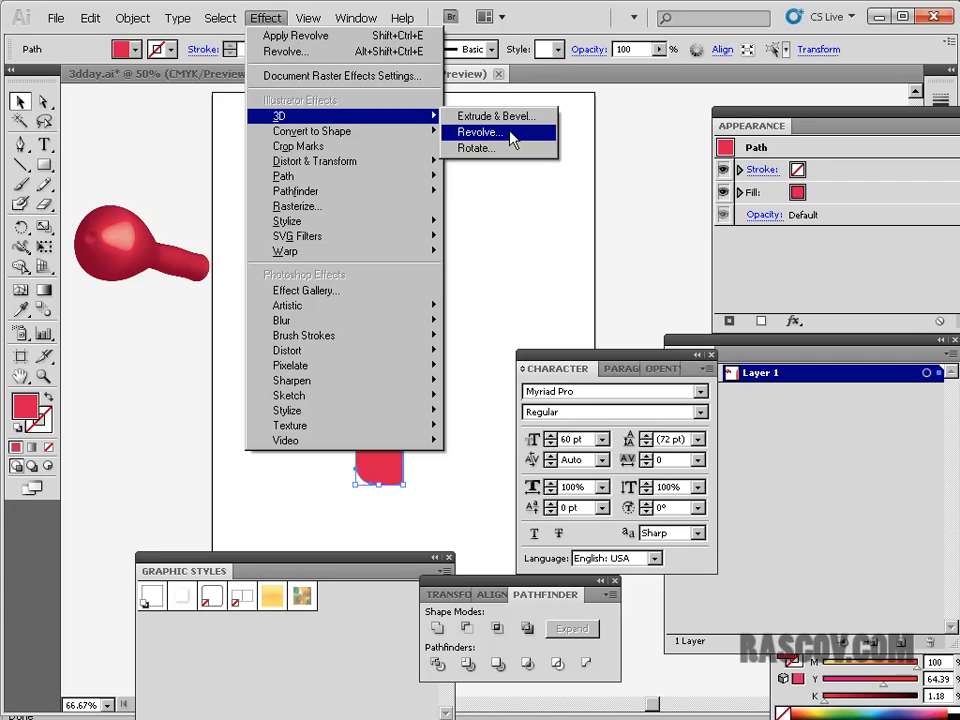
{"action": "left_click", "coordinate": [478, 132]}
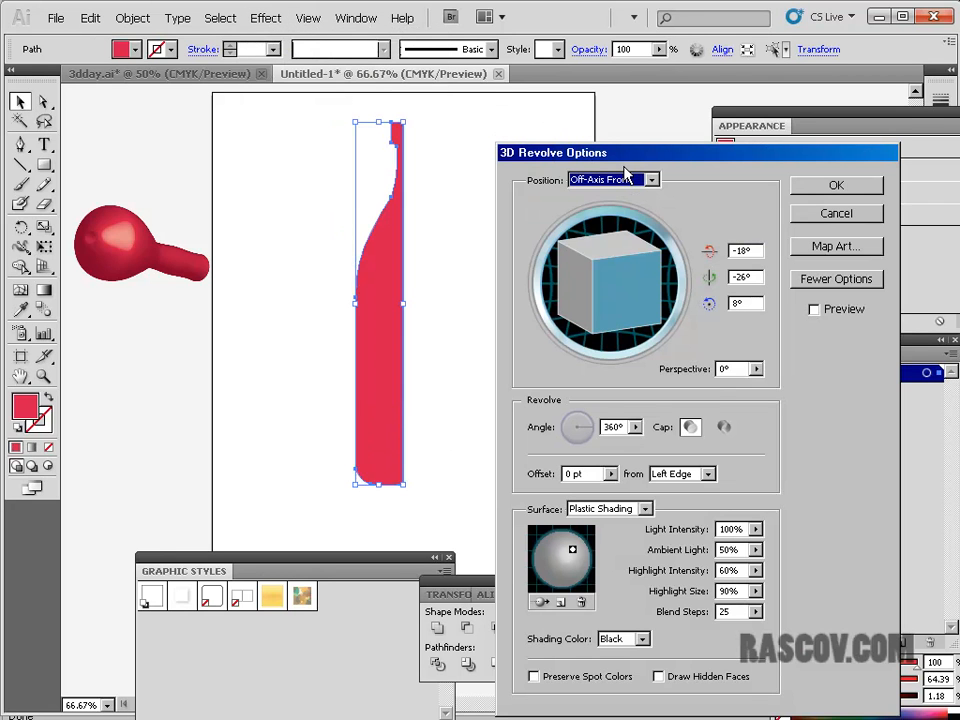
{"action": "left_click_drag", "start_coordinate": [624, 166], "coordinate": [635, 122]}
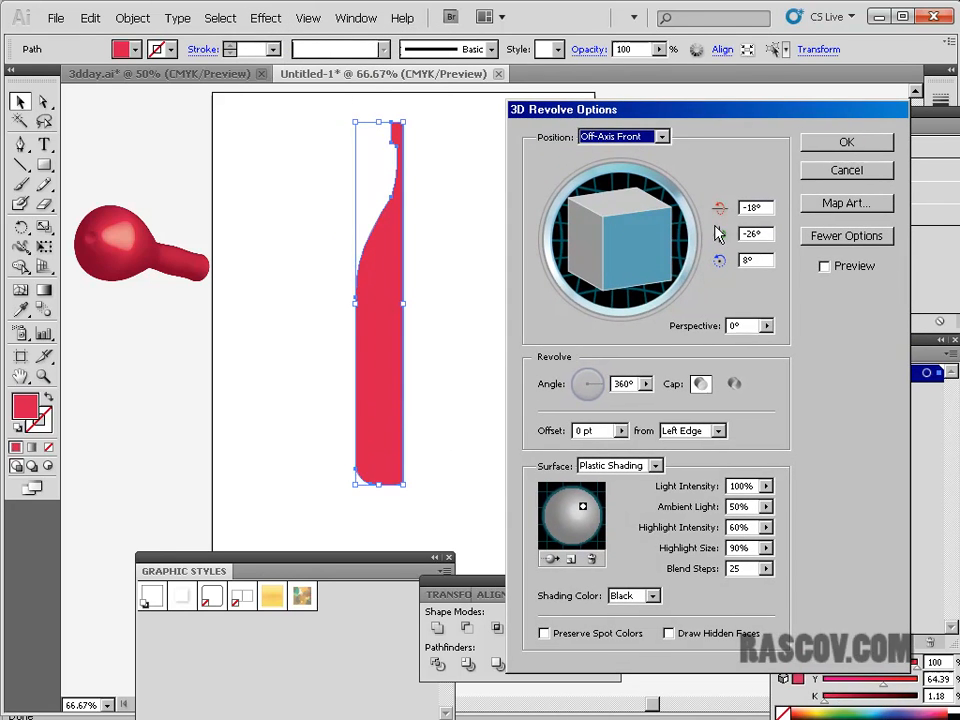
{"action": "left_click", "coordinate": [824, 267]}
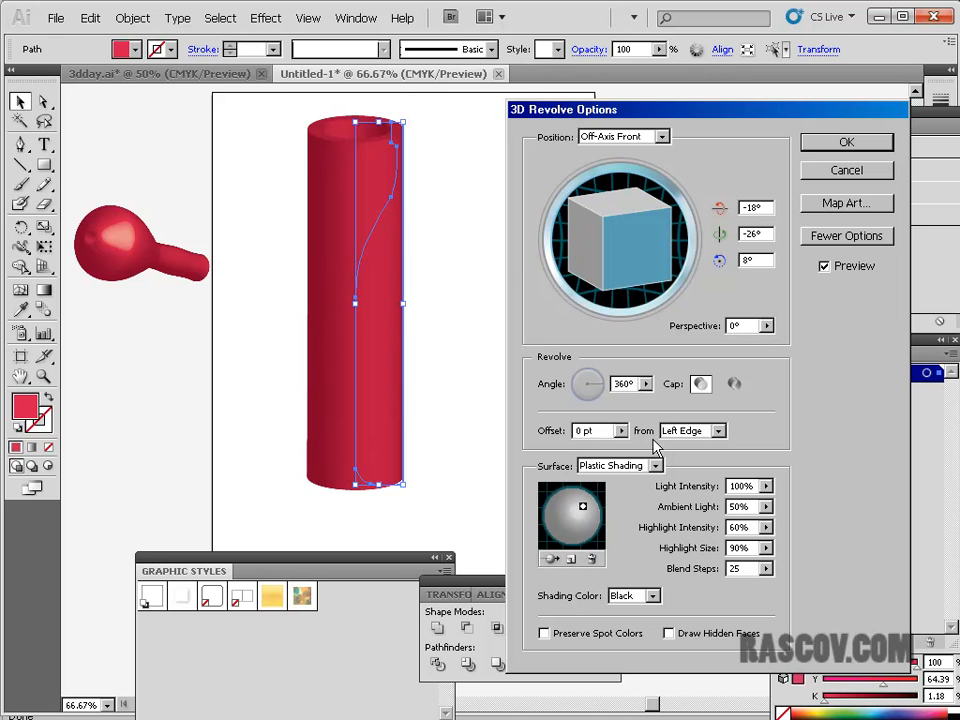
{"action": "left_click_drag", "start_coordinate": [650, 108], "coordinate": [623, 101]}
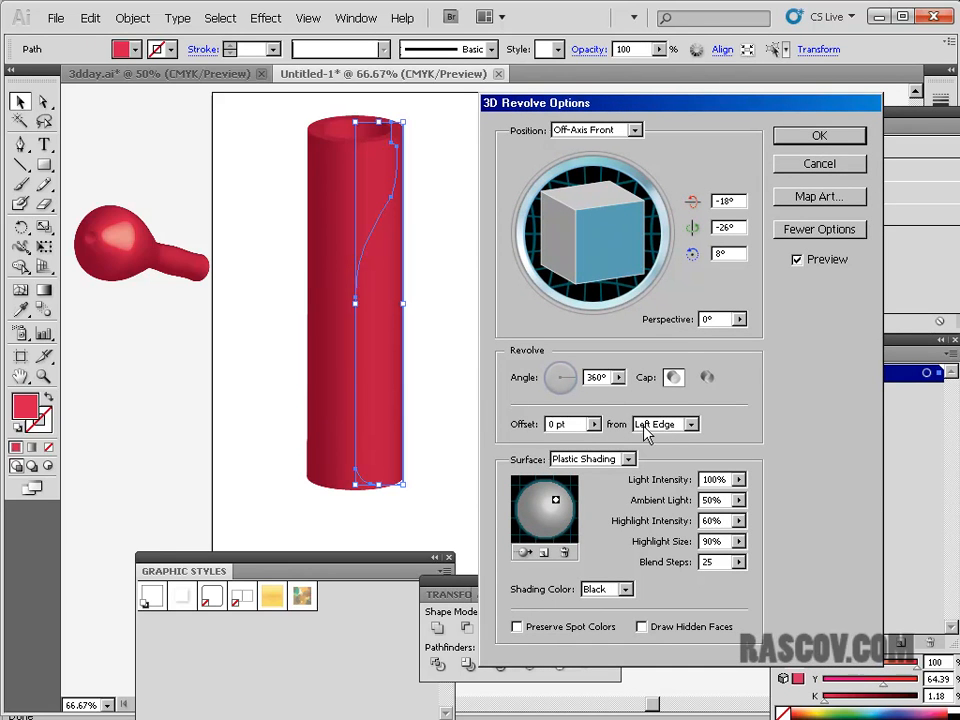
{"action": "left_click", "coordinate": [692, 425]}
{"action": "left_click", "coordinate": [677, 454]}
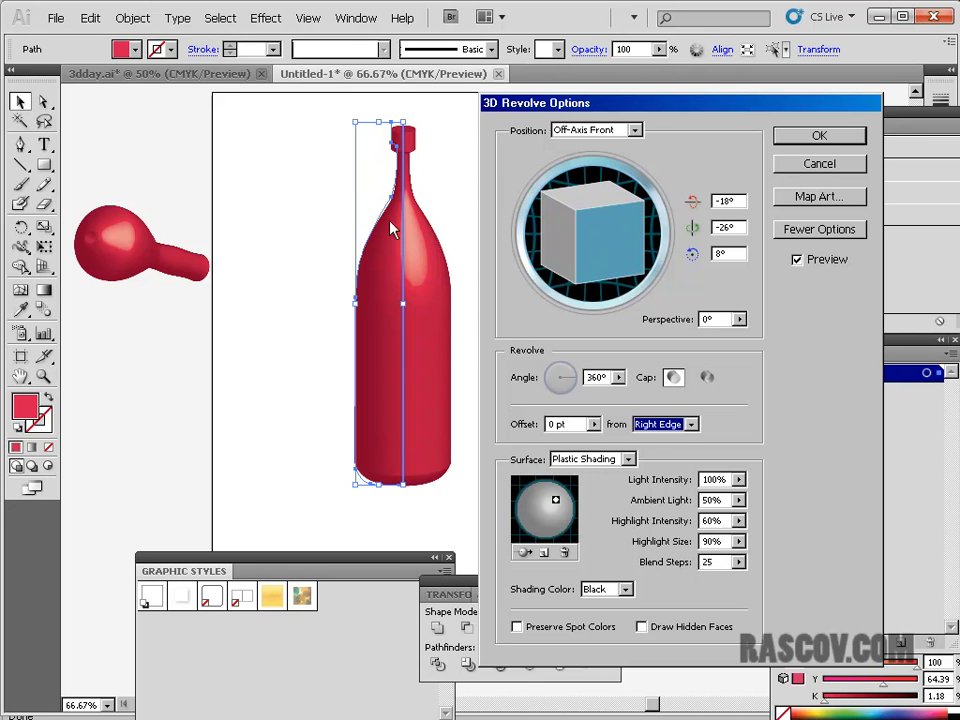
{"action": "left_click", "coordinate": [820, 166]}
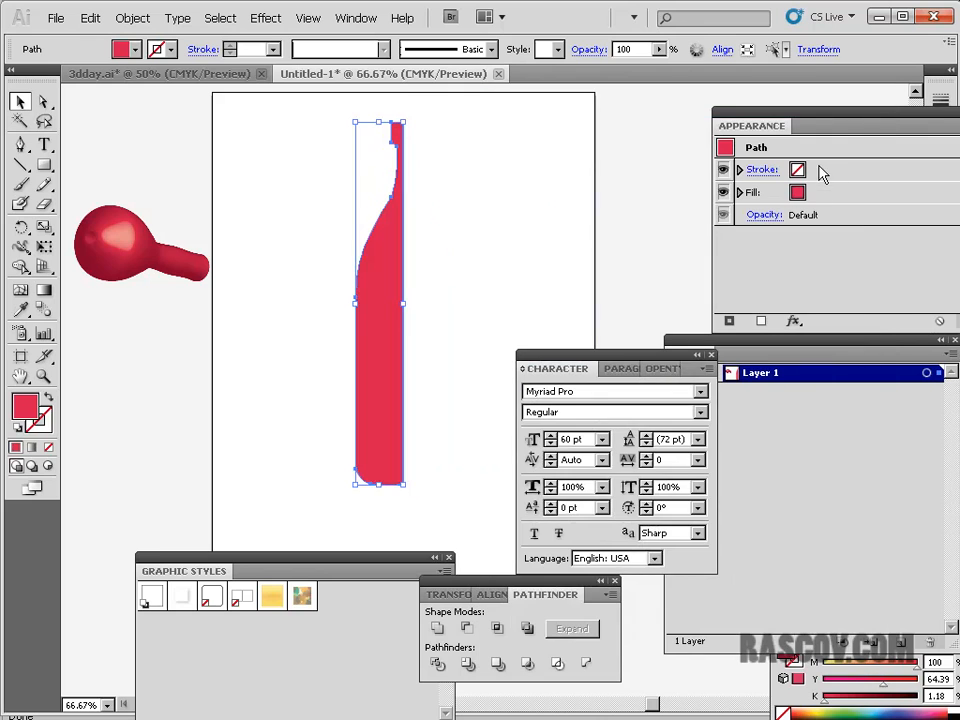
Step: Widen the bottle's neck by moving its outer rim and neck anchor points slightly outward from the centre edge
{"action": "left_click", "coordinate": [453, 187]}
{"action": "left_click", "coordinate": [44, 101]}
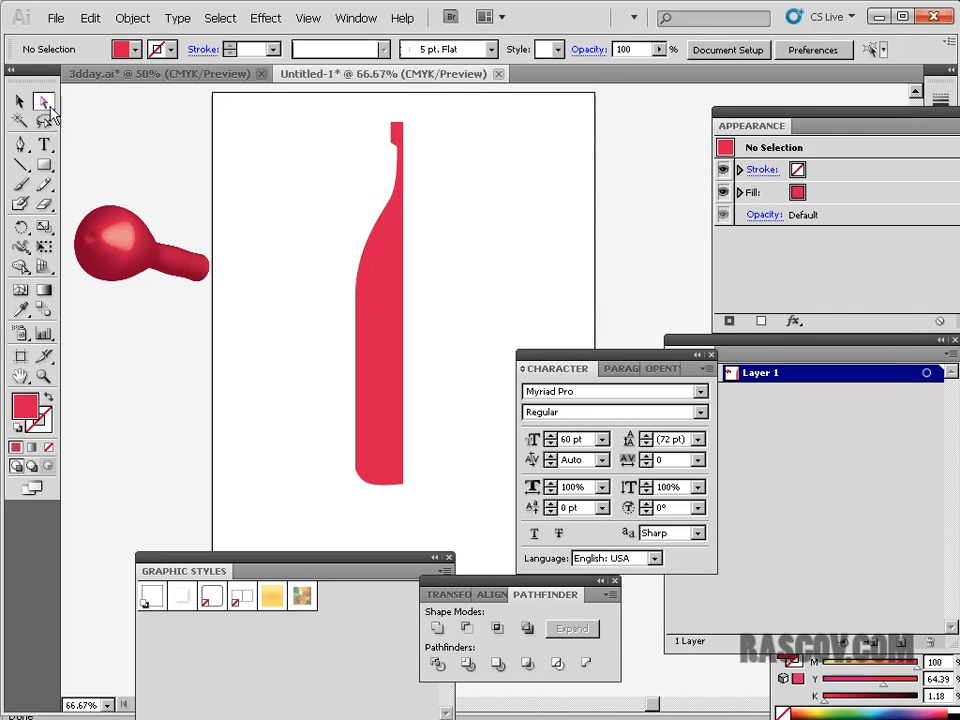
{"action": "left_click_drag", "start_coordinate": [370, 118], "coordinate": [399, 208]}
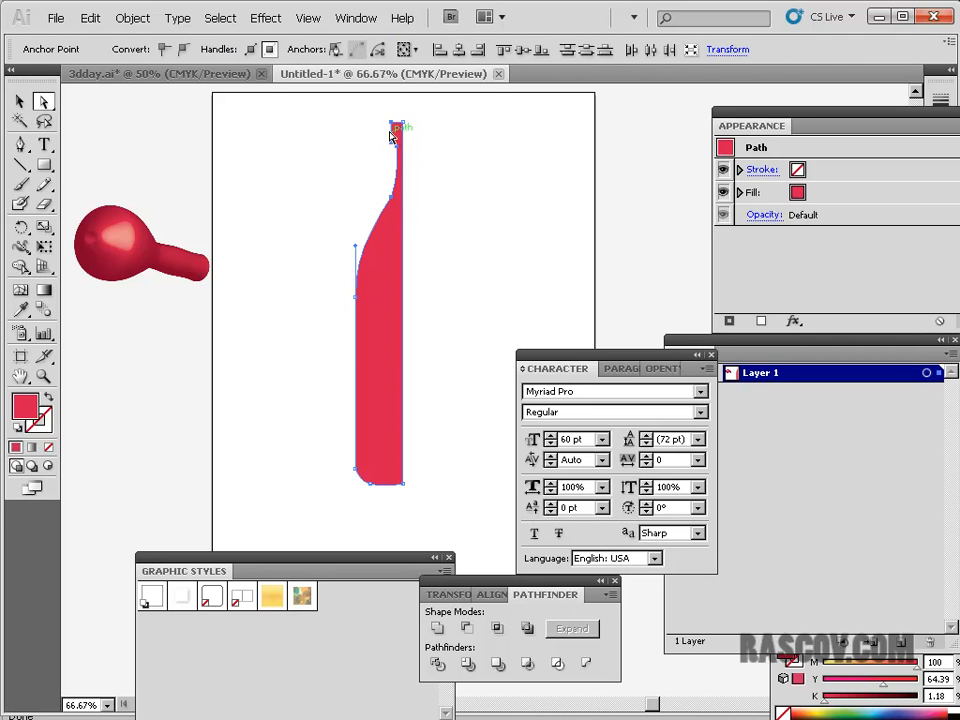
{"action": "left_click_drag", "start_coordinate": [393, 123], "coordinate": [384, 123]}
{"action": "key", "text": "v"}
{"action": "key", "text": "ctrl+shift+a"}
Step: Apply a previewed 3D Revolve effect to the half-bottle path, revolving it 360° from the Right Edge
{"action": "left_click", "coordinate": [385, 251]}
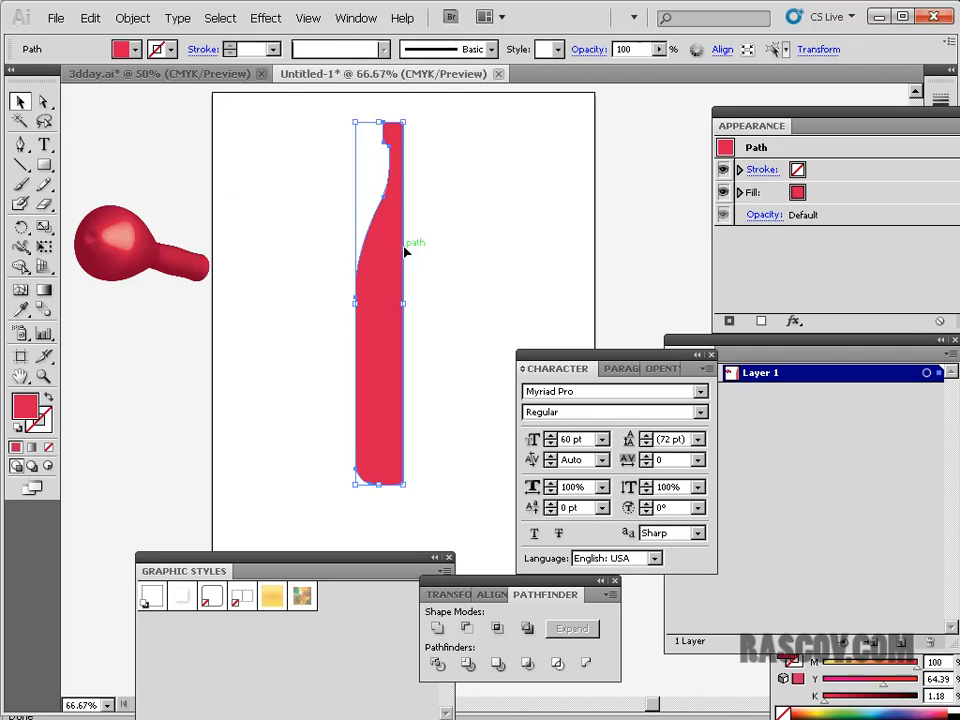
{"action": "left_click", "coordinate": [266, 18]}
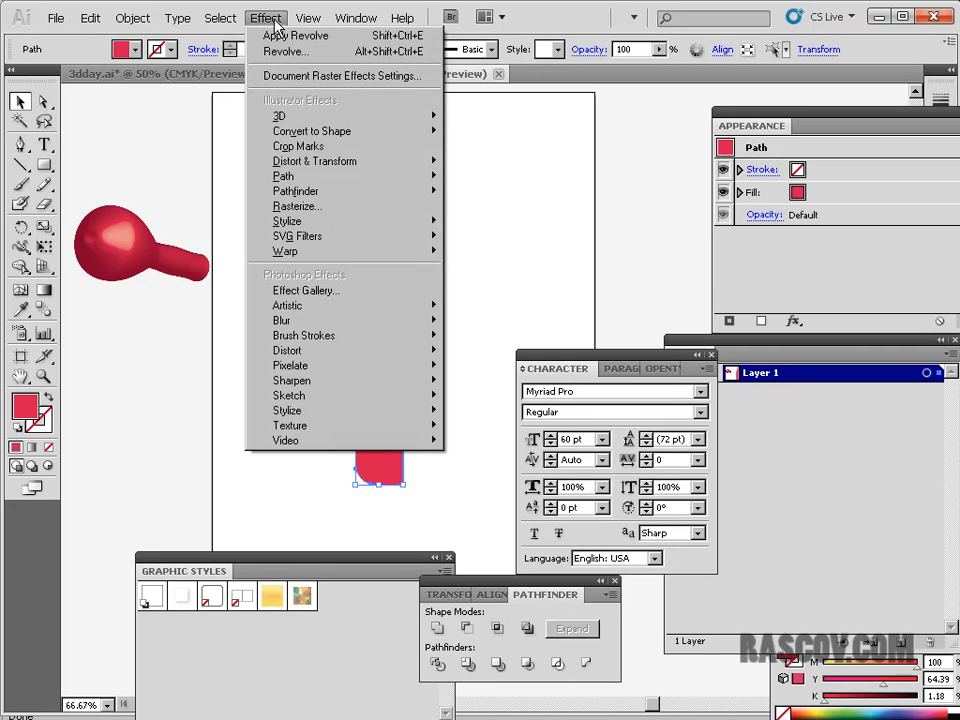
{"action": "mouse_move", "coordinate": [420, 116]}
{"action": "left_click", "coordinate": [490, 142]}
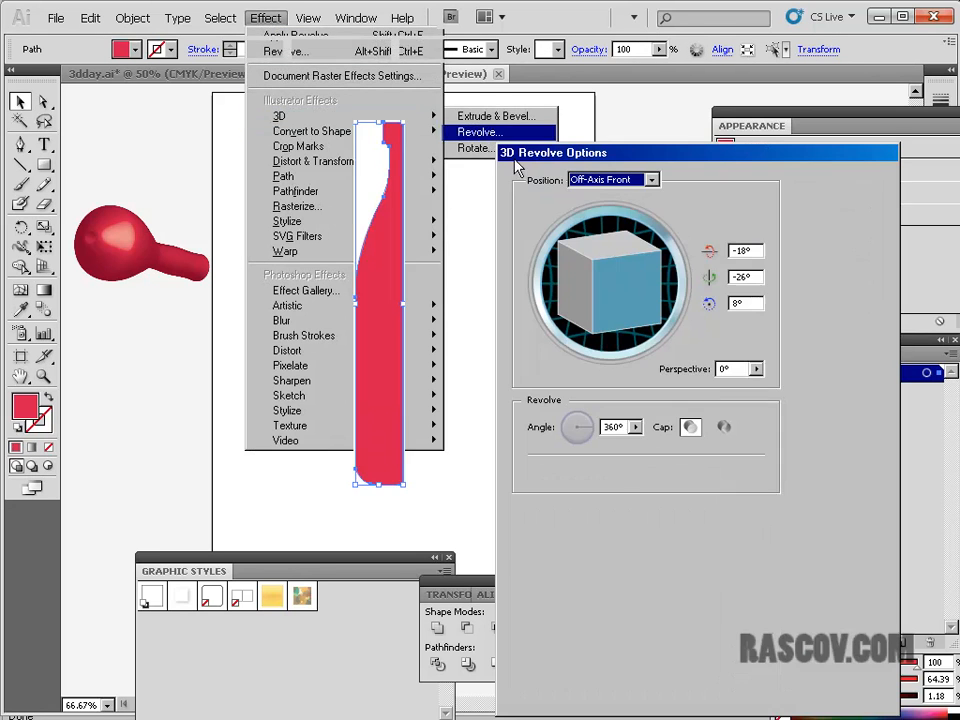
{"action": "left_click", "coordinate": [813, 310]}
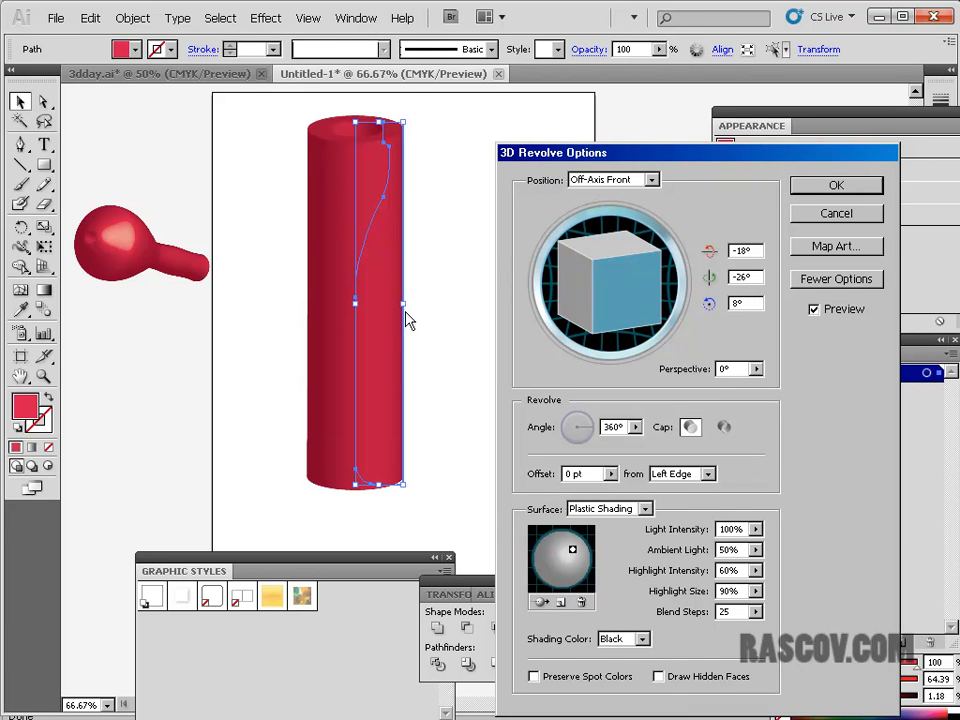
{"action": "left_click", "coordinate": [709, 476]}
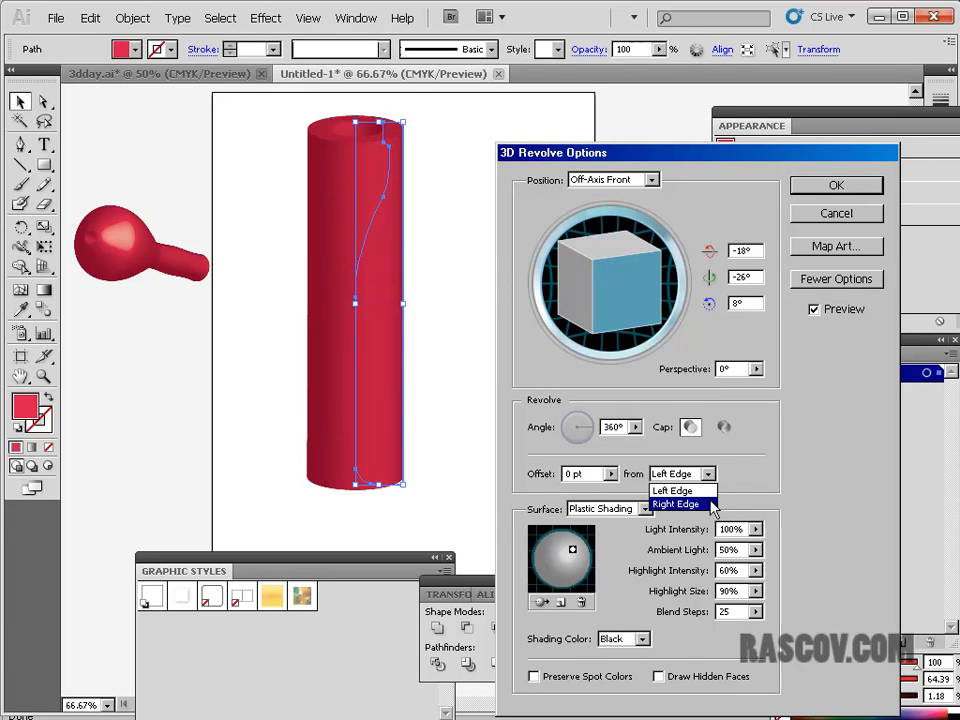
{"action": "left_click", "coordinate": [711, 504]}
Step: Rotate the revolved bottle to a custom orientation of about -35°, -68° and 37°
{"action": "left_click_drag", "start_coordinate": [615, 278], "coordinate": [646, 282]}
{"action": "mouse_move", "coordinate": [570, 266]}
{"action": "left_mouse_down"}
{"action": "mouse_move", "coordinate": [607, 301]}
{"action": "mouse_move", "coordinate": [606, 259]}
{"action": "mouse_move", "coordinate": [590, 288]}
{"action": "left_mouse_up"}
{"action": "left_click_drag", "start_coordinate": [590, 288], "coordinate": [612, 268]}
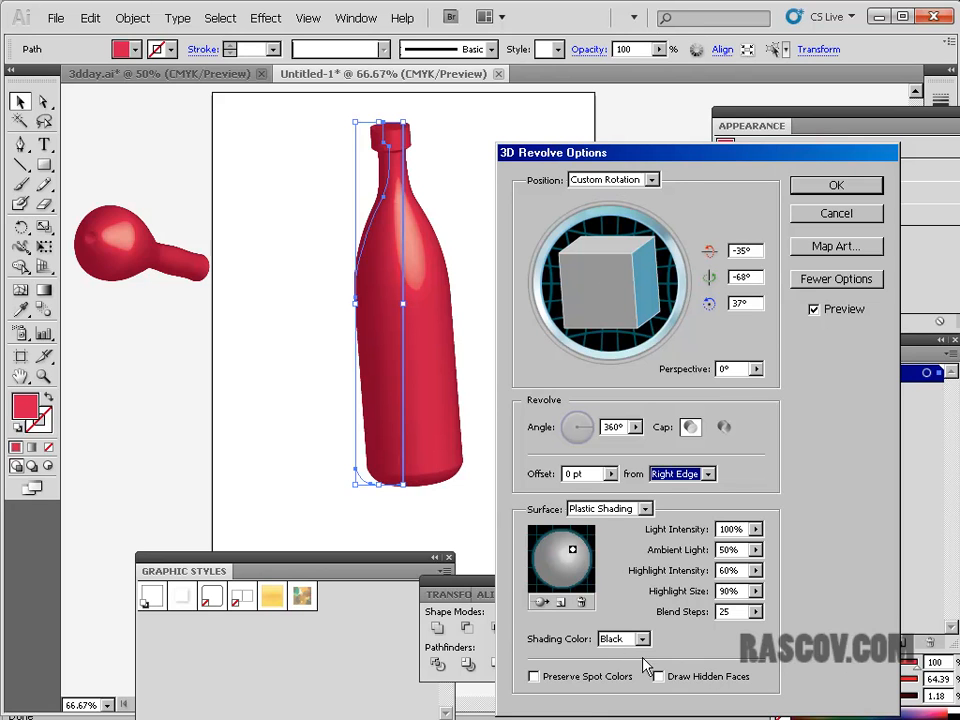
Step: Reposition the light near the upper part of the shading sphere, slightly right of centre, and apply the revolve settings
{"action": "mouse_move", "coordinate": [573, 552]}
{"action": "left_mouse_down"}
{"action": "mouse_move", "coordinate": [553, 588]}
{"action": "mouse_move", "coordinate": [549, 567]}
{"action": "left_mouse_up"}
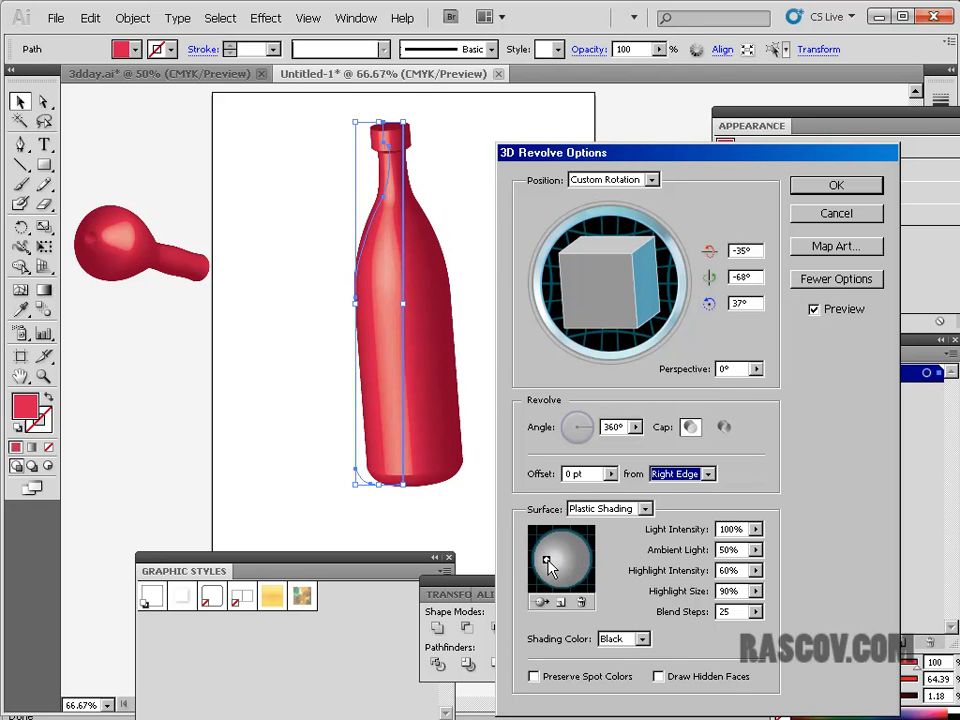
{"action": "mouse_move", "coordinate": [552, 561]}
{"action": "left_mouse_down"}
{"action": "mouse_move", "coordinate": [550, 548]}
{"action": "mouse_move", "coordinate": [569, 543]}
{"action": "left_mouse_up"}
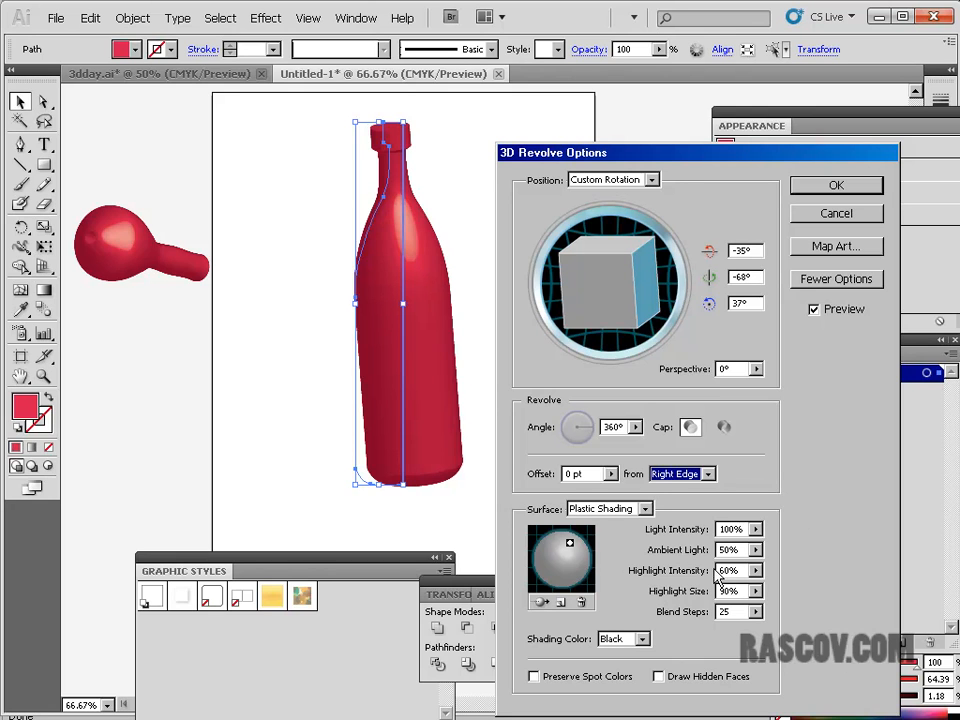
{"action": "left_click", "coordinate": [836, 186]}
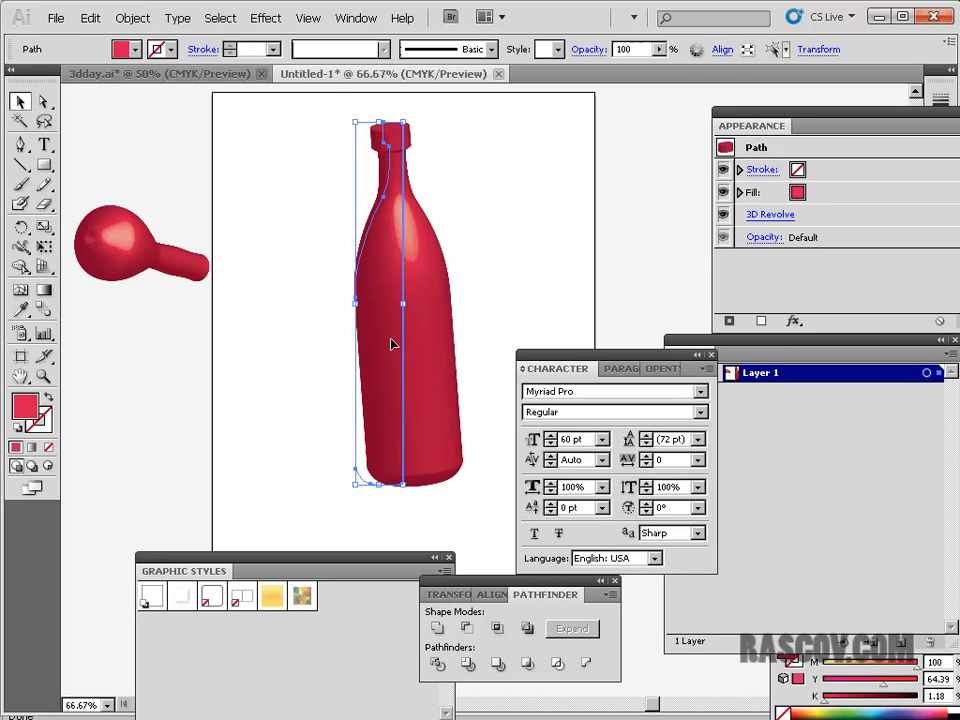
Step: Draw a wide, filled rectangle beside the bottle, overlapping the artboard's right edge
{"action": "left_click", "coordinate": [43, 165]}
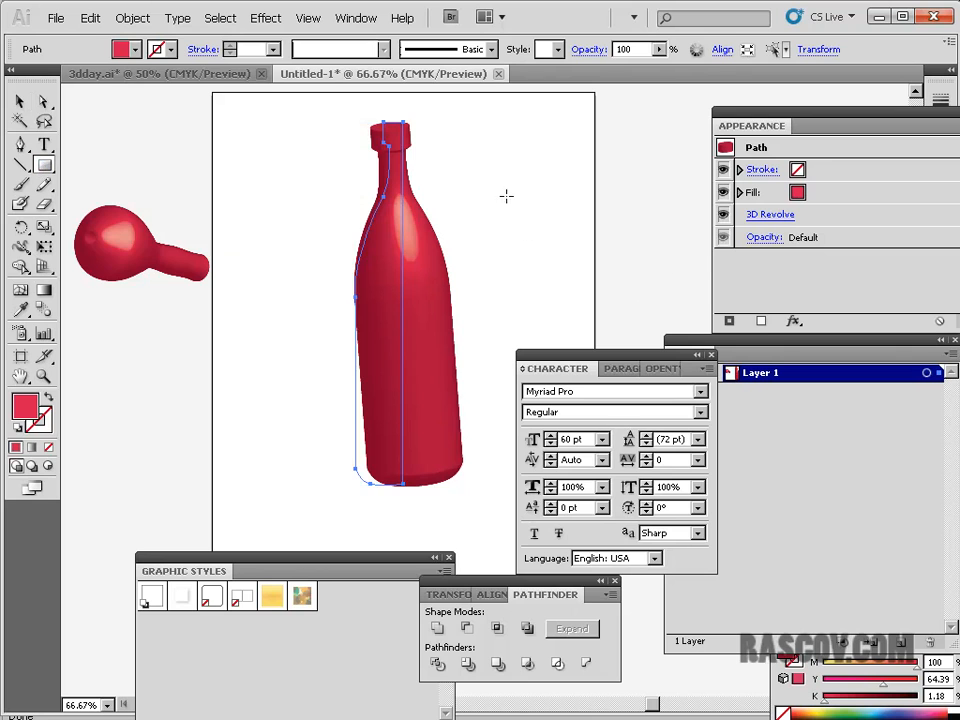
{"action": "left_click_drag", "start_coordinate": [489, 200], "coordinate": [638, 253]}
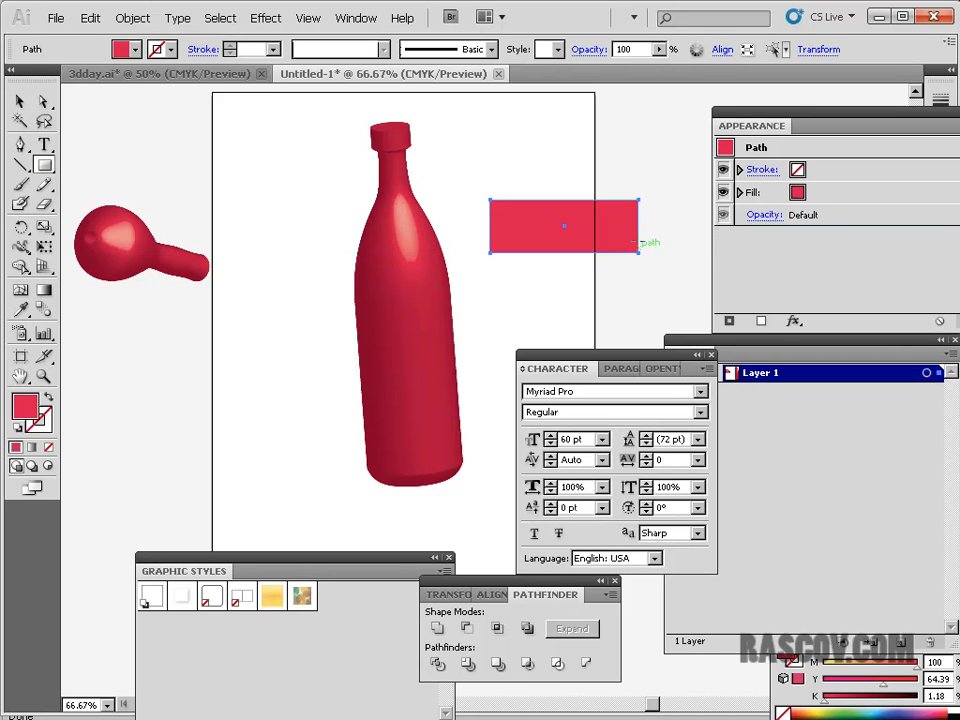
Step: Change the rectangle's fill to a dark green of about M 31%, Y 100% and K 18%
{"action": "double_click", "coordinate": [25, 405]}
{"action": "left_click", "coordinate": [438, 372]}
{"action": "left_click", "coordinate": [508, 416]}
{"action": "left_click", "coordinate": [394, 373]}
{"action": "left_click", "coordinate": [678, 253]}
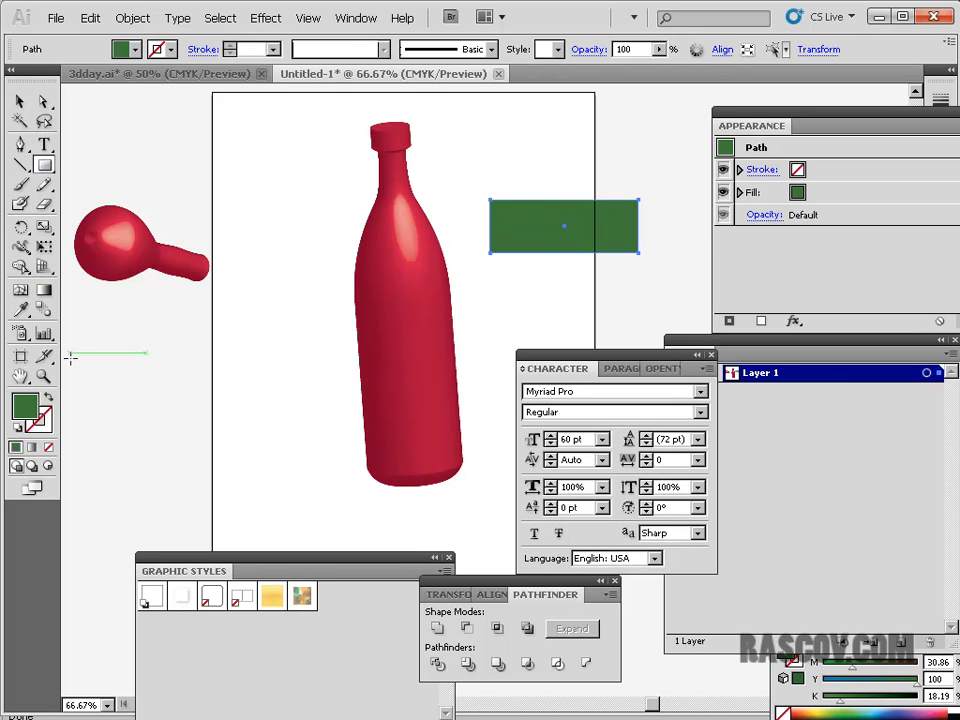
Step: Draw a small green circle centred on the rectangle's upper edge, about a third of its width, and deselect it
{"action": "left_click", "coordinate": [43, 165]}
{"action": "left_click", "coordinate": [112, 207]}
{"action": "left_click_drag", "start_coordinate": [541, 179], "coordinate": [589, 226]}
{"action": "left_click", "coordinate": [20, 101]}
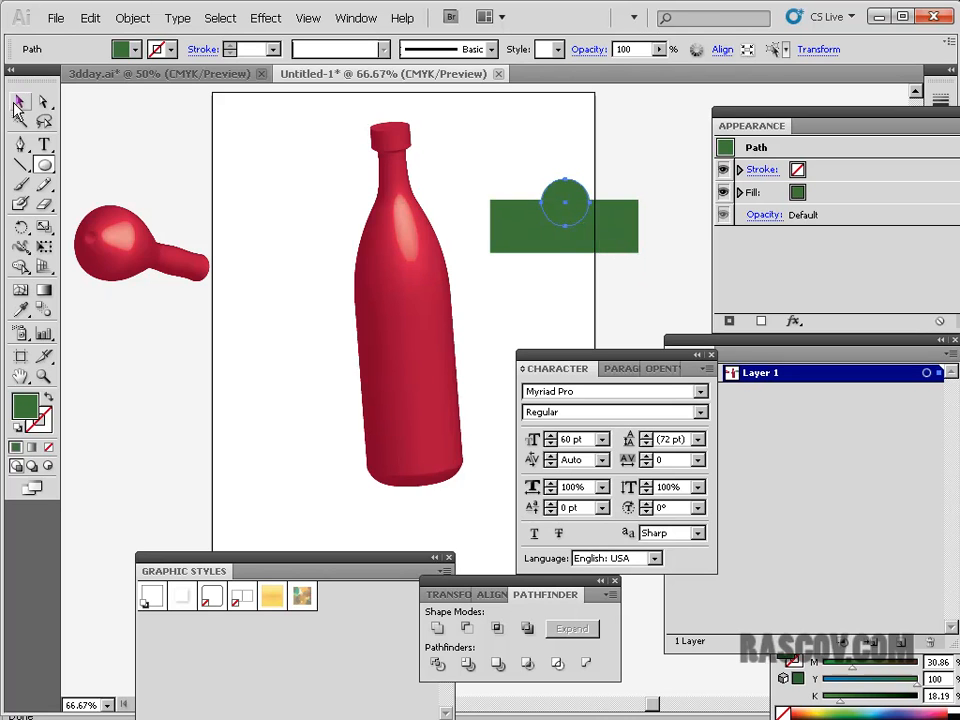
{"action": "left_click", "coordinate": [214, 148]}
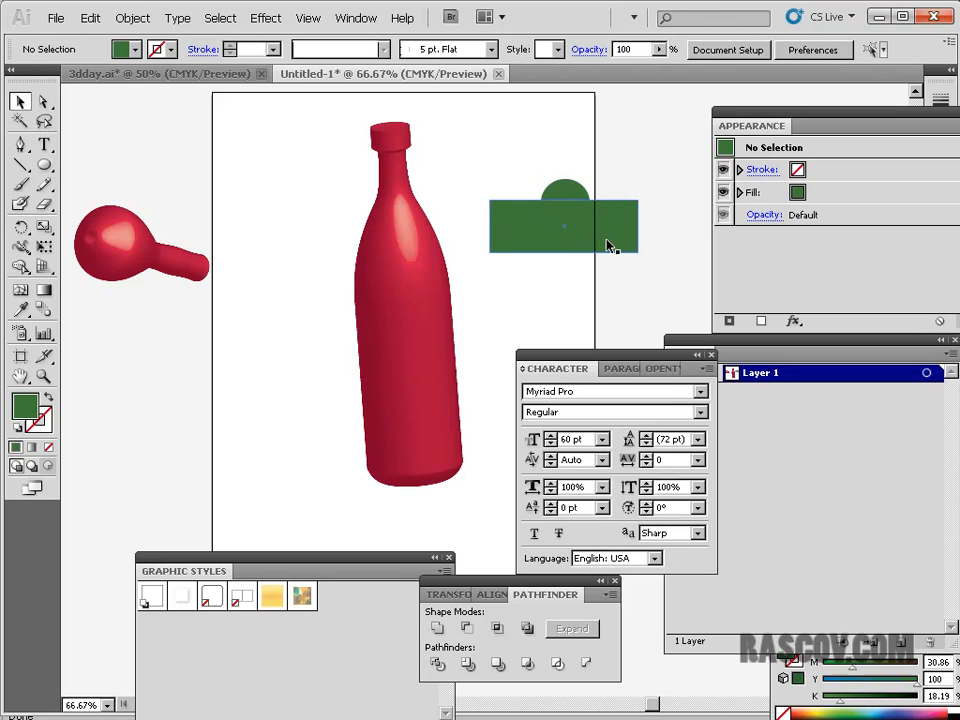
Step: Add the text "RASCOV" in an empty area beside the bottle's lower body
{"action": "left_click", "coordinate": [44, 145]}
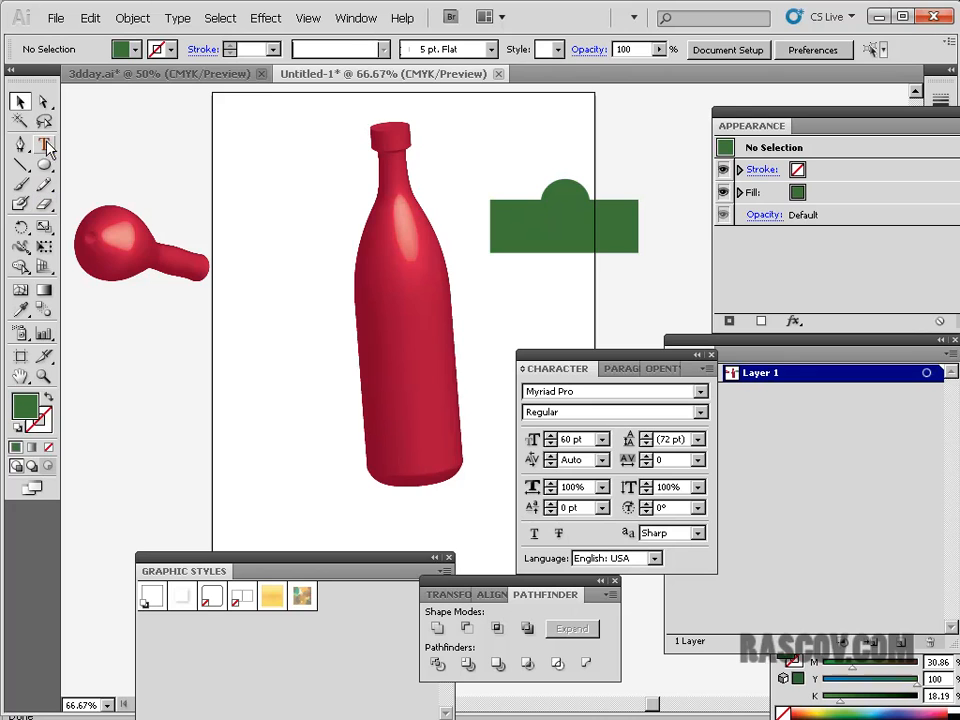
{"action": "left_click", "coordinate": [124, 420]}
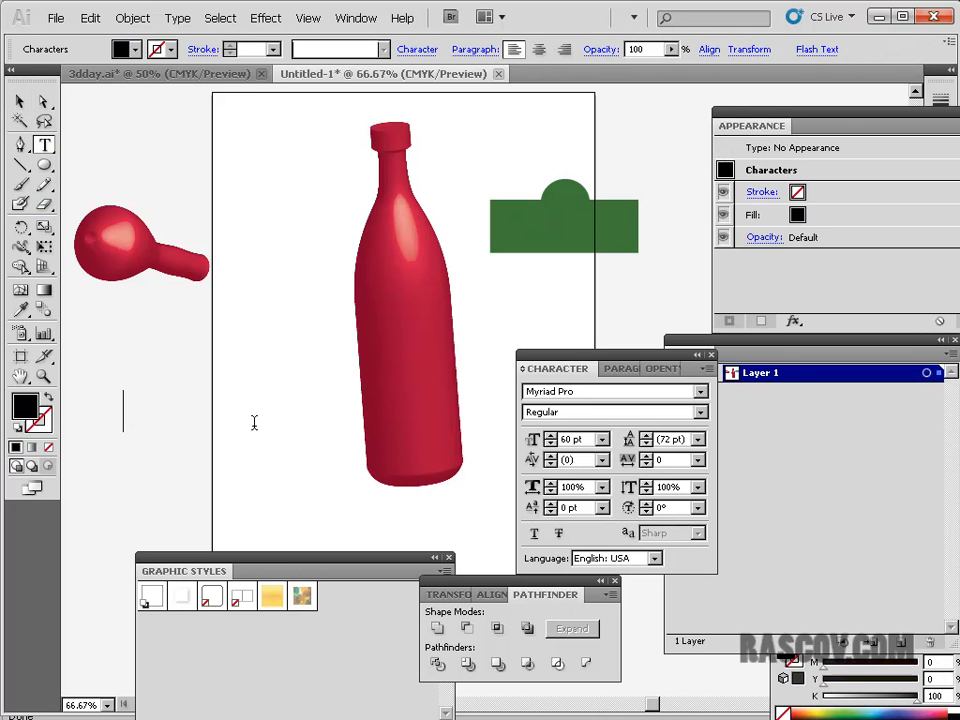
{"action": "type", "text": "RASCOV"}
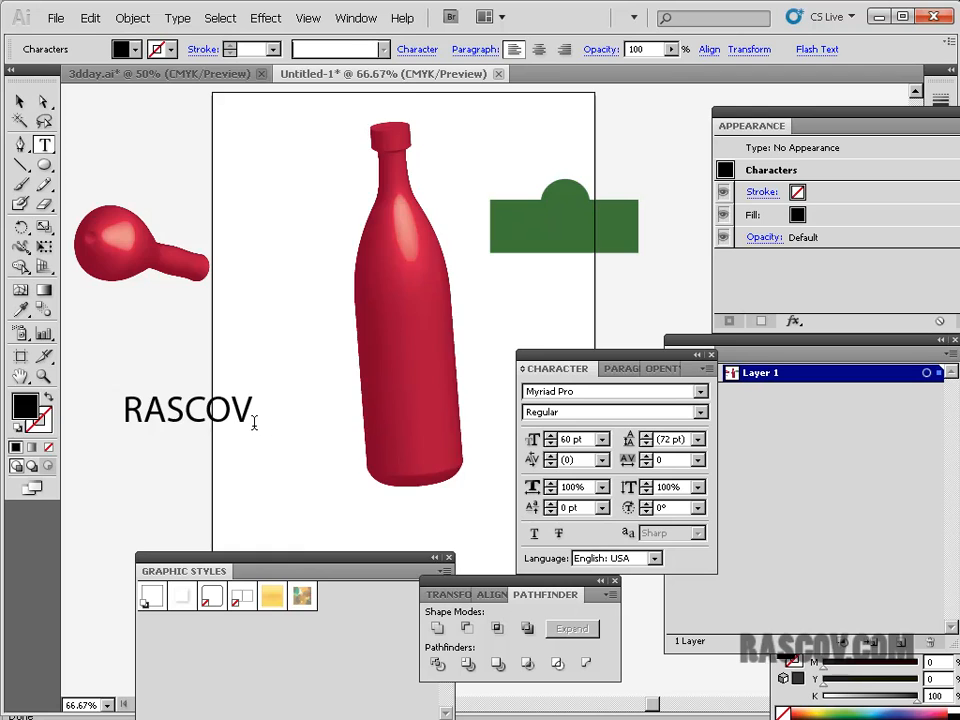
Step: Recolour the whole RASCOV text golden yellow, about M 17%, Y 100% and K 0%, and finish text editing
{"action": "left_click_drag", "start_coordinate": [254, 422], "coordinate": [62, 414]}
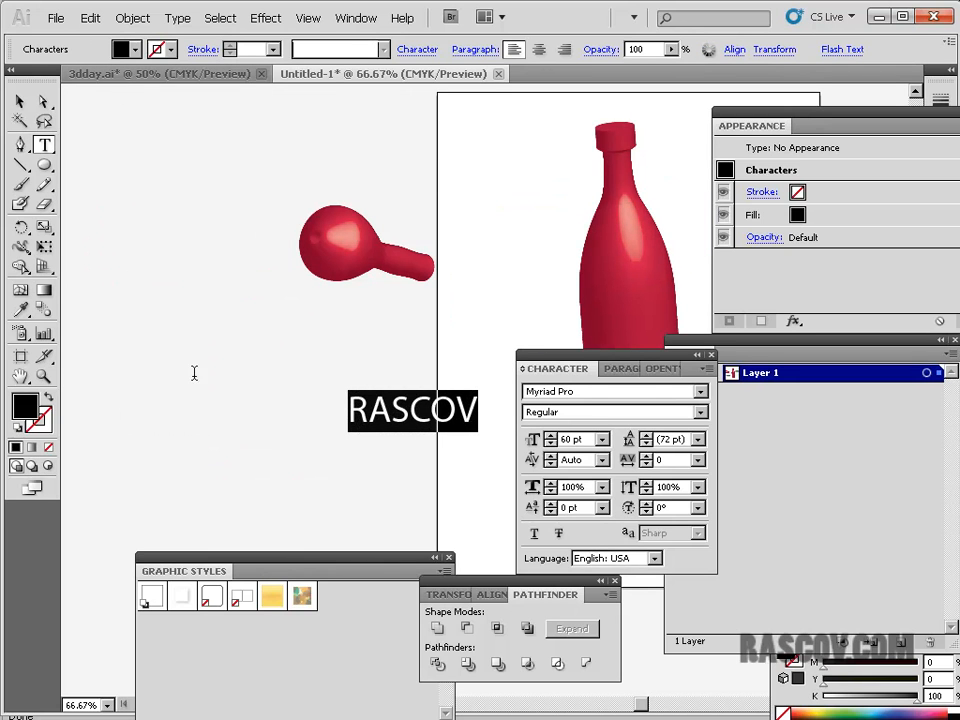
{"action": "double_click", "coordinate": [26, 405]}
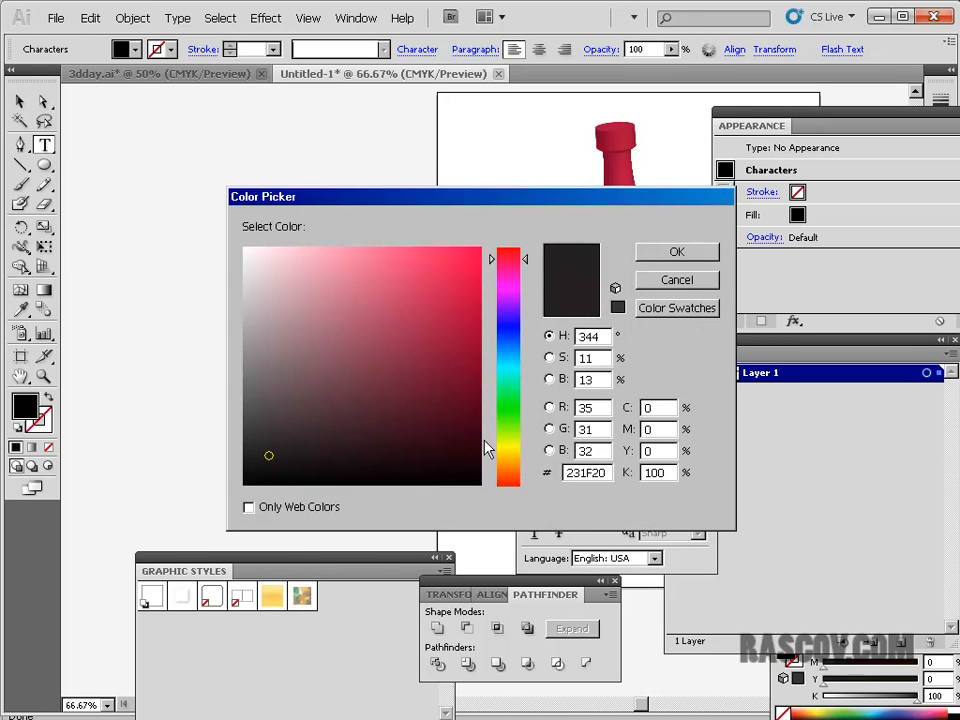
{"action": "left_click", "coordinate": [507, 455]}
{"action": "left_click", "coordinate": [414, 272]}
{"action": "left_click", "coordinate": [461, 259]}
{"action": "left_click", "coordinate": [677, 252]}
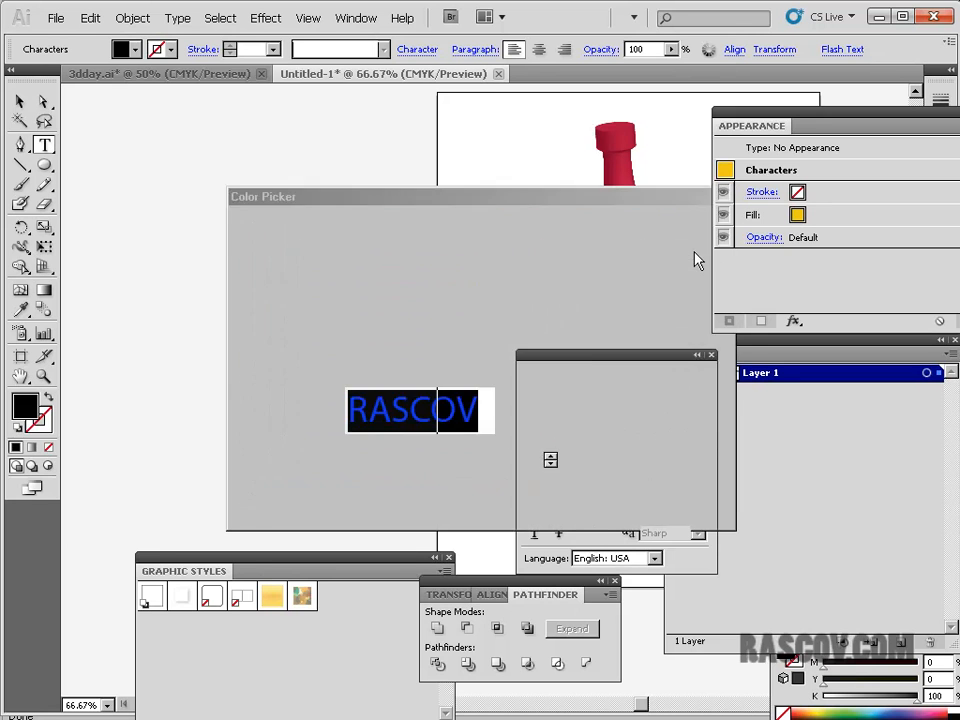
{"action": "key", "text": "Escape"}
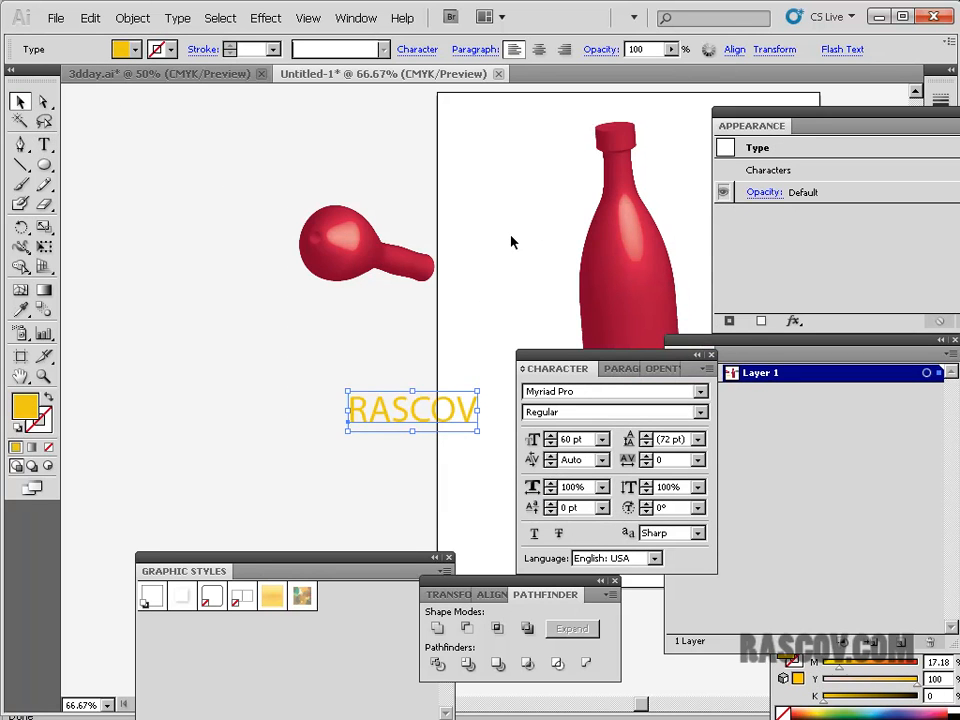
Step: Move the RASCOV text onto the green rectangle, centred across the label shape, and deselect it
{"action": "left_click_drag", "start_coordinate": [474, 244], "coordinate": [274, 196]}
{"action": "left_click_drag", "start_coordinate": [230, 359], "coordinate": [633, 165]}
{"action": "left_click", "coordinate": [636, 132]}
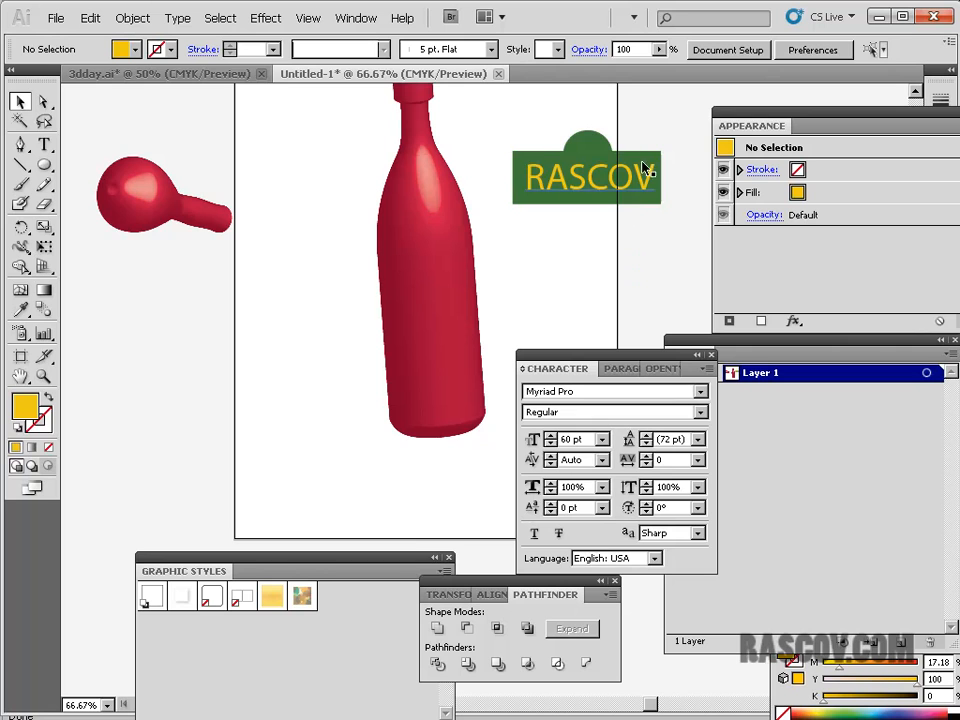
Step: Save the rectangle, circle and text together as a Movie Clip symbol named "label"
{"action": "left_click_drag", "start_coordinate": [502, 107], "coordinate": [675, 253]}
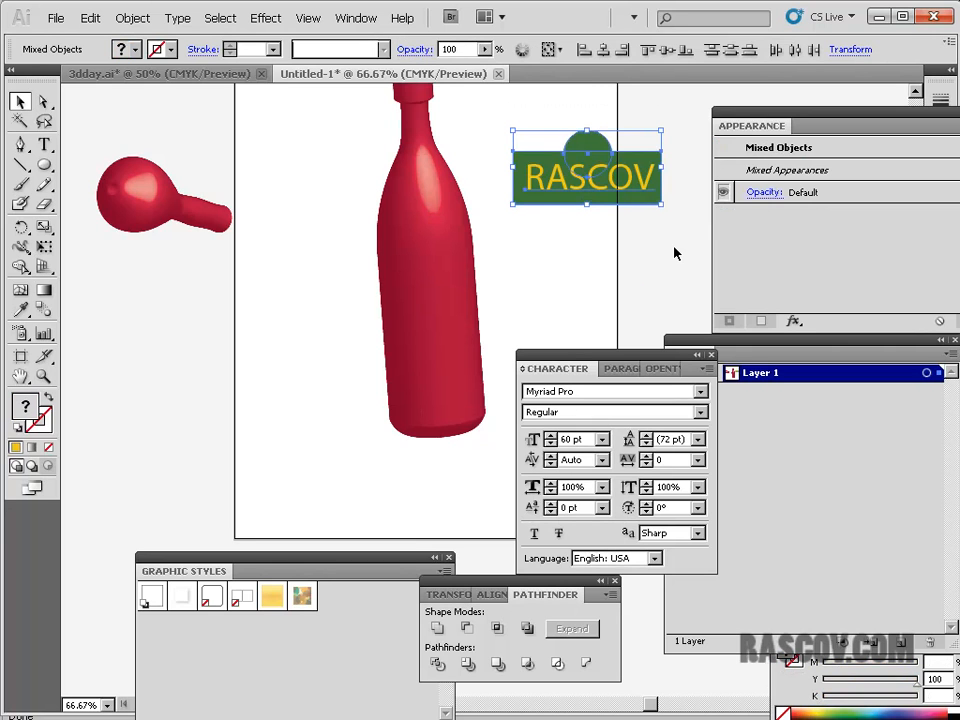
{"action": "left_click", "coordinate": [356, 18]}
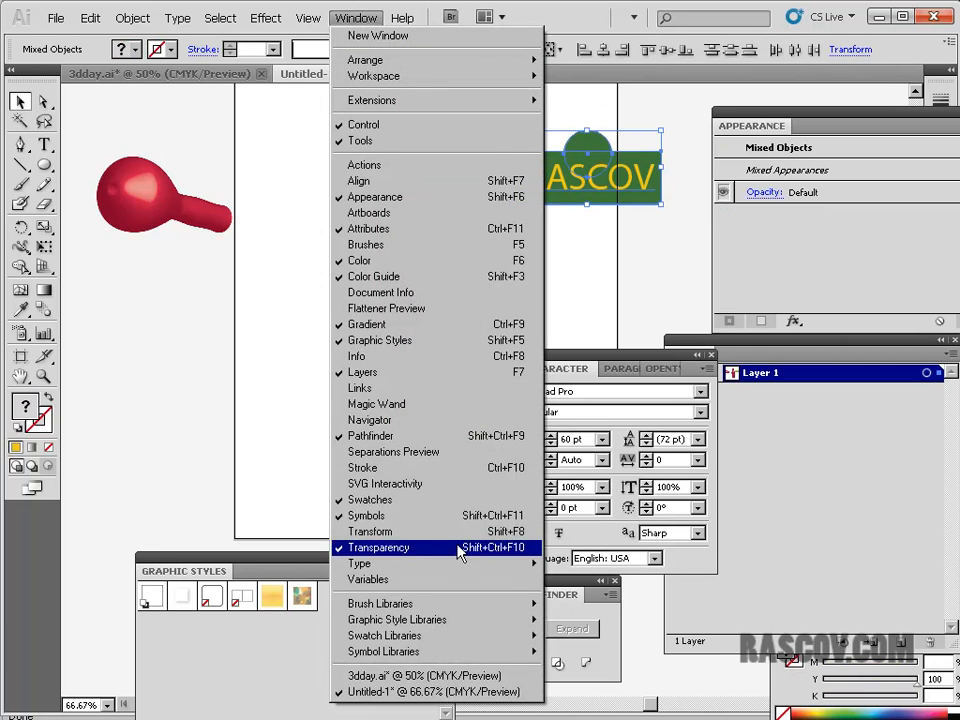
{"action": "left_click", "coordinate": [400, 515]}
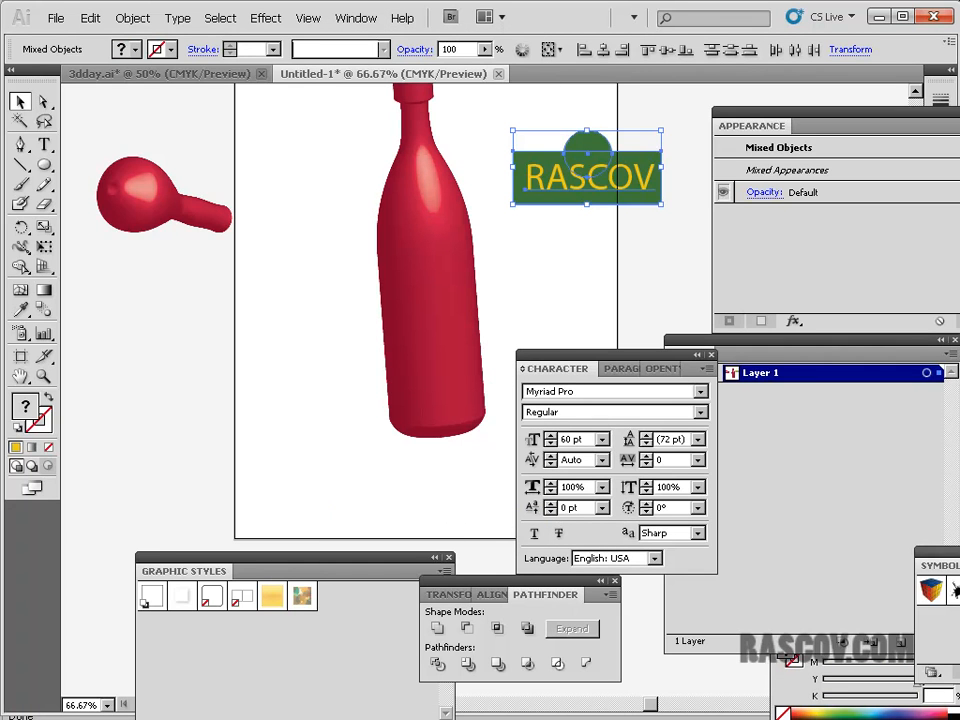
{"action": "left_click_drag", "start_coordinate": [945, 562], "coordinate": [672, 289]}
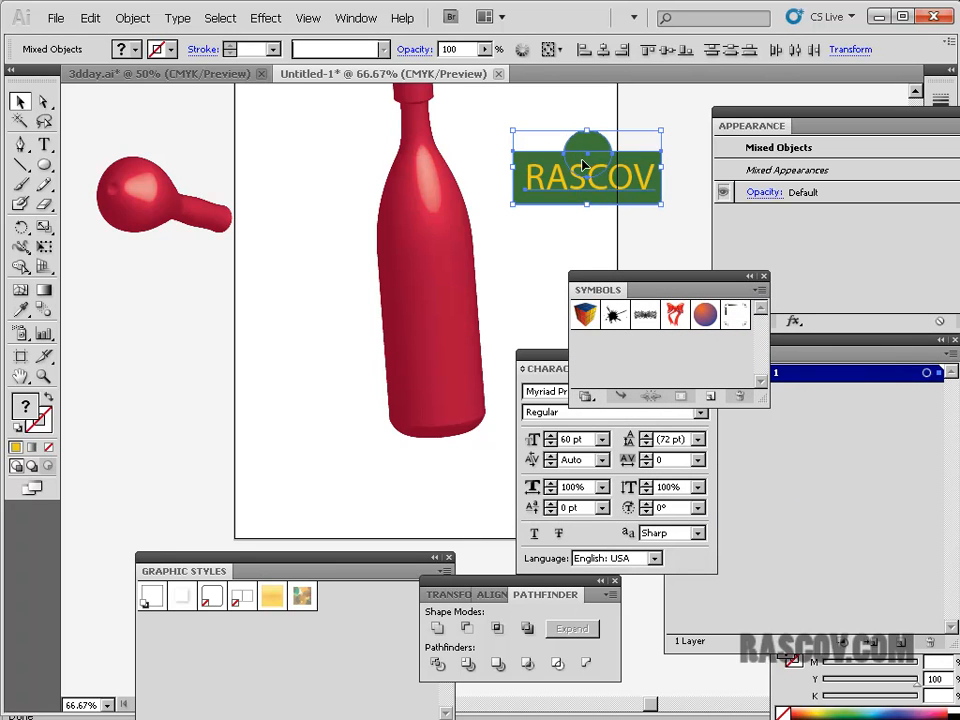
{"action": "left_click_drag", "start_coordinate": [585, 165], "coordinate": [670, 375]}
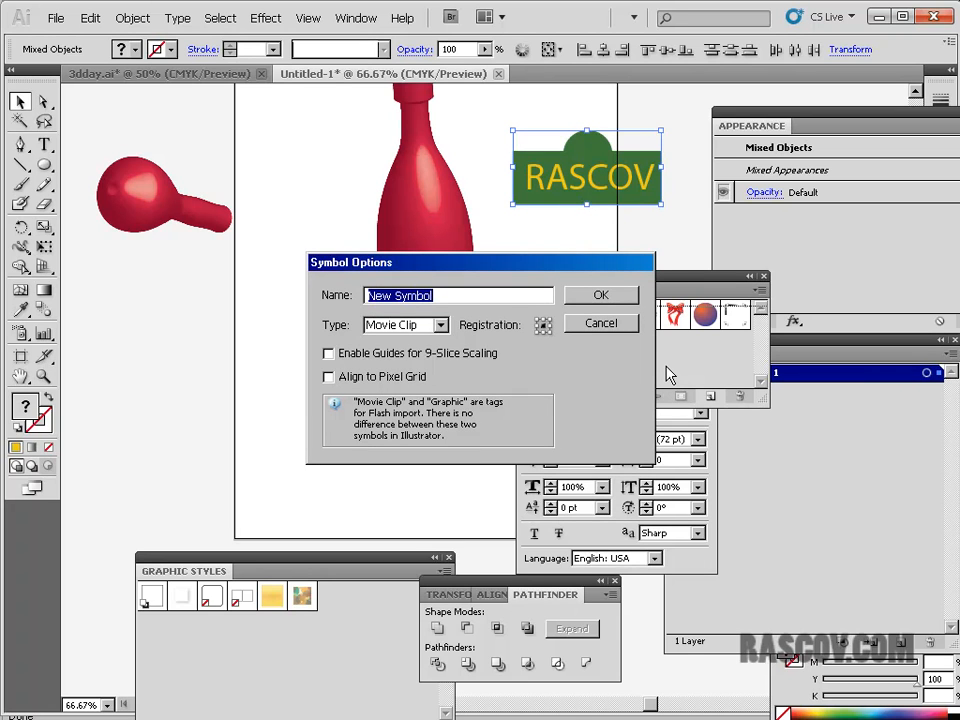
{"action": "type", "text": "label"}
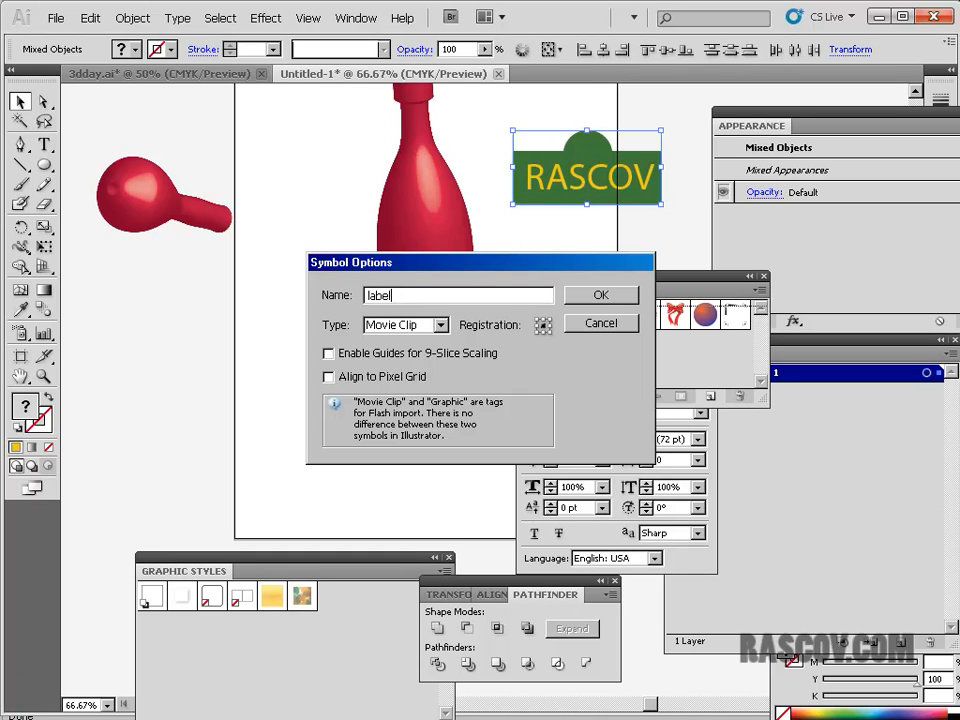
{"action": "left_click", "coordinate": [627, 303]}
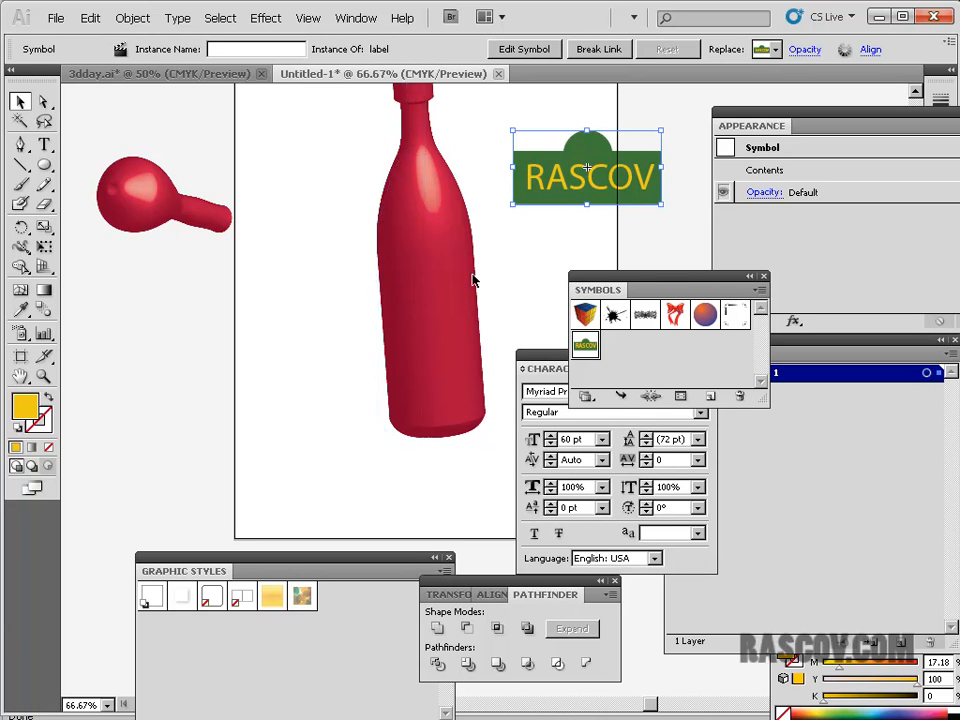
Step: Edit the bottle's existing 3D Revolve effect with preview on, rotating it upright to about -56°, -74° and 55°
{"action": "left_click", "coordinate": [420, 308]}
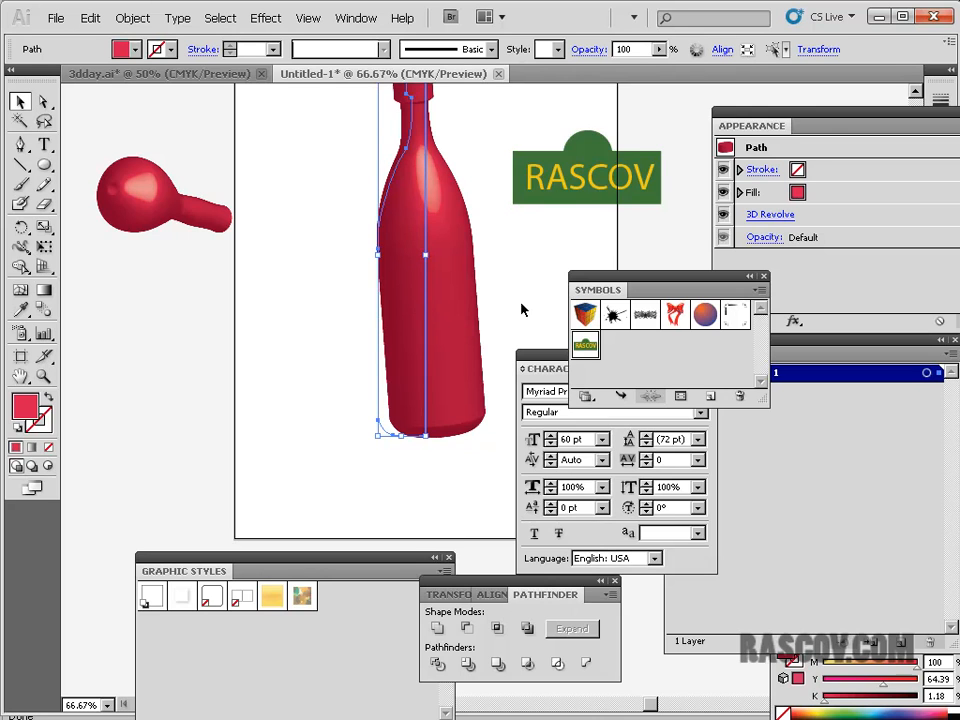
{"action": "left_click_drag", "start_coordinate": [821, 131], "coordinate": [806, 114]}
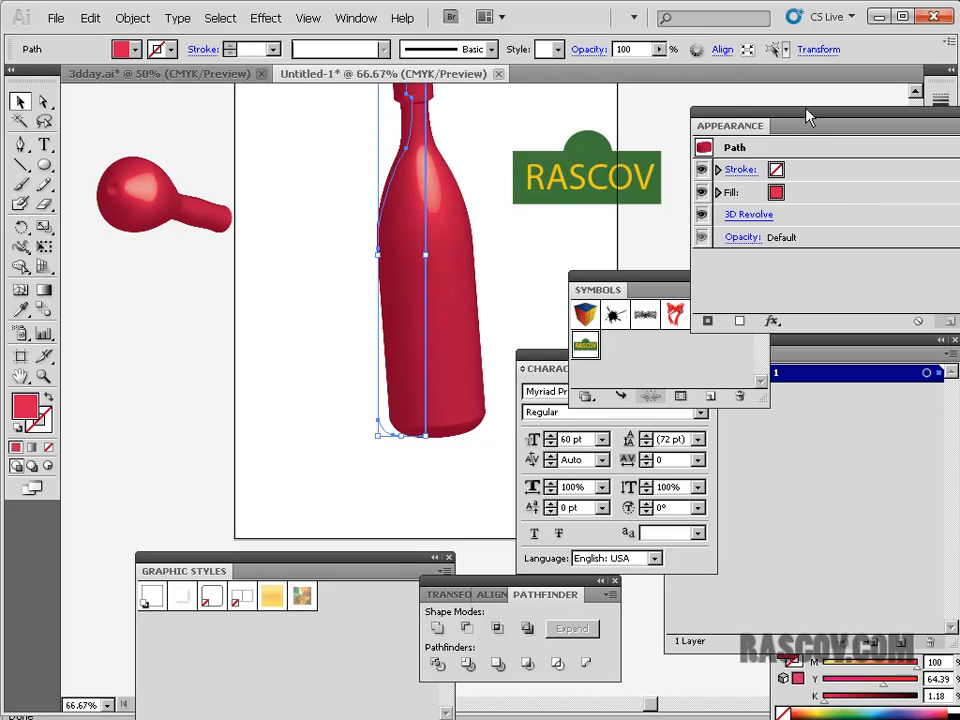
{"action": "left_click", "coordinate": [749, 218]}
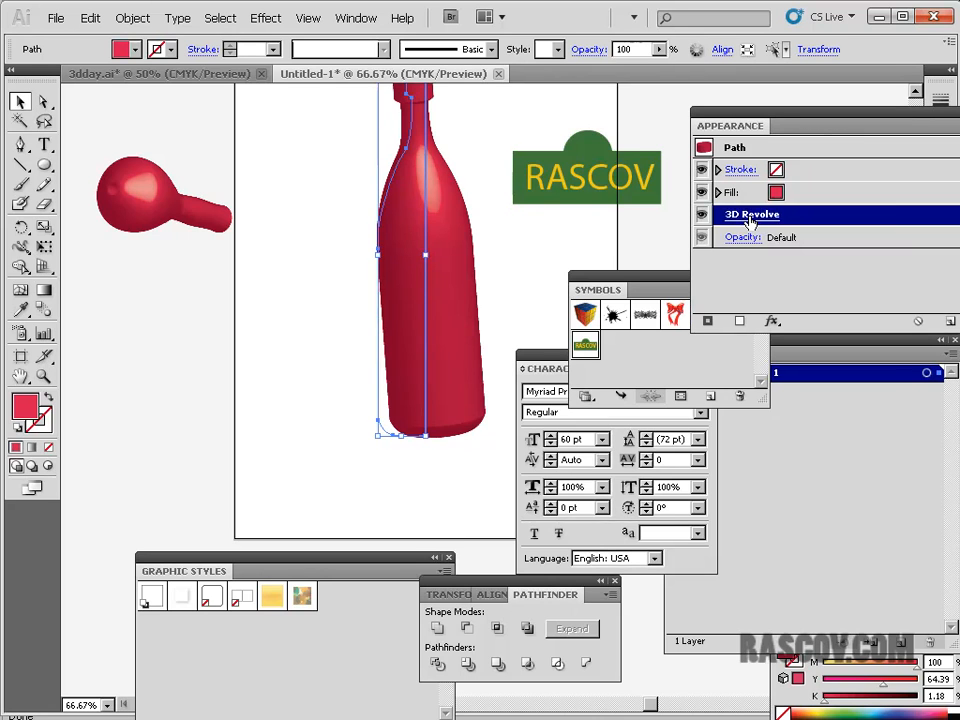
{"action": "left_click", "coordinate": [749, 216]}
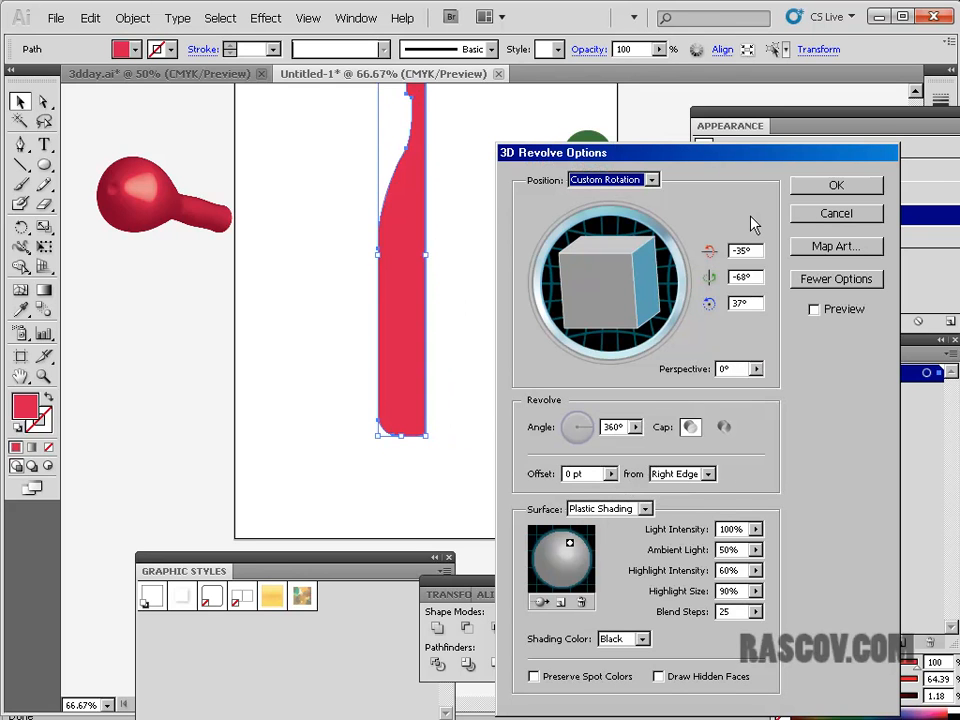
{"action": "left_click", "coordinate": [814, 310]}
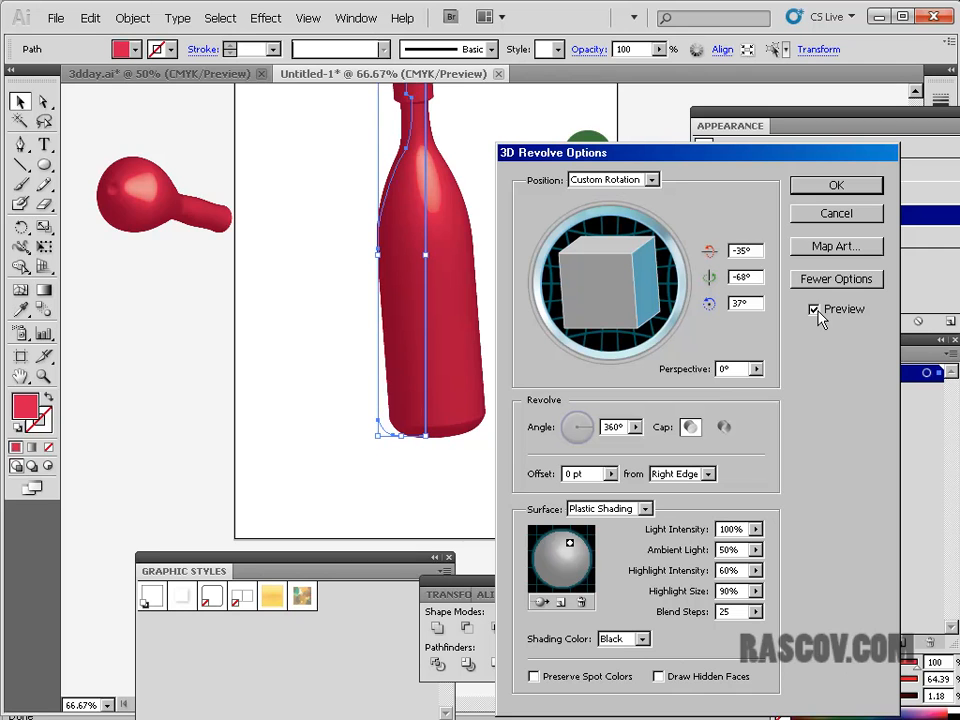
{"action": "left_click_drag", "start_coordinate": [611, 268], "coordinate": [619, 266]}
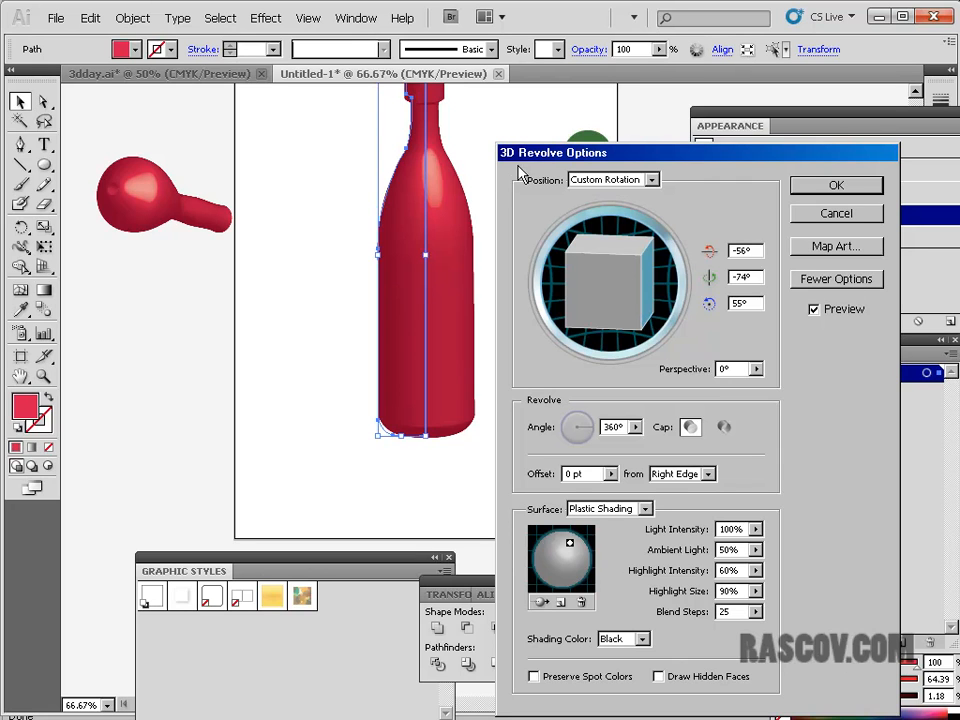
Step: Open Map Art for the bottle and examine its surfaces one by one, returning to surface 1 of 5
{"action": "left_click", "coordinate": [834, 247]}
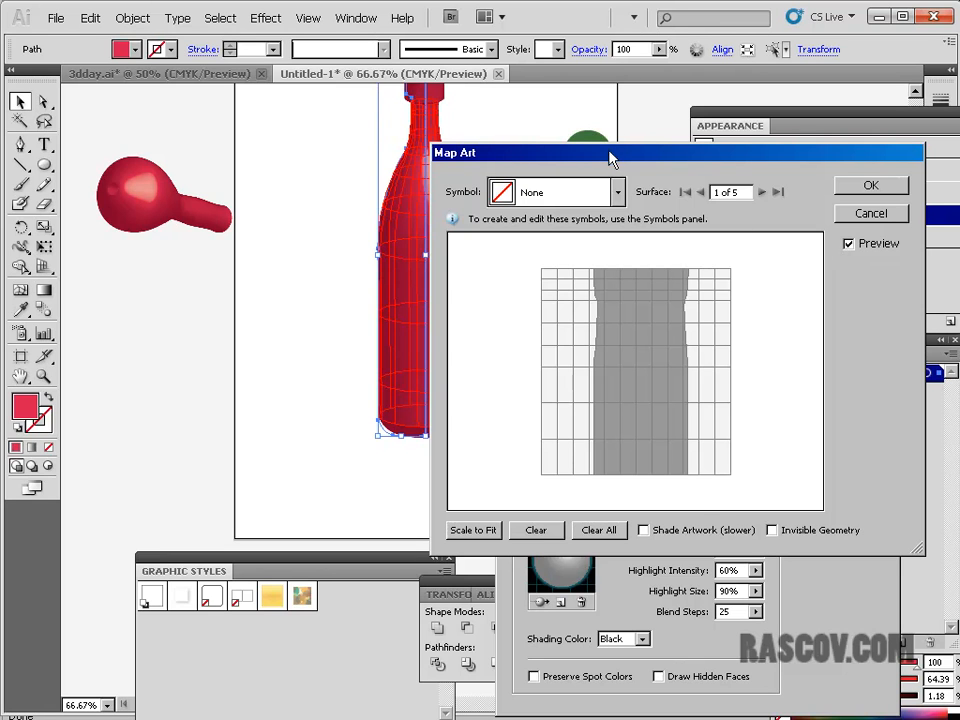
{"action": "left_click_drag", "start_coordinate": [613, 155], "coordinate": [679, 152]}
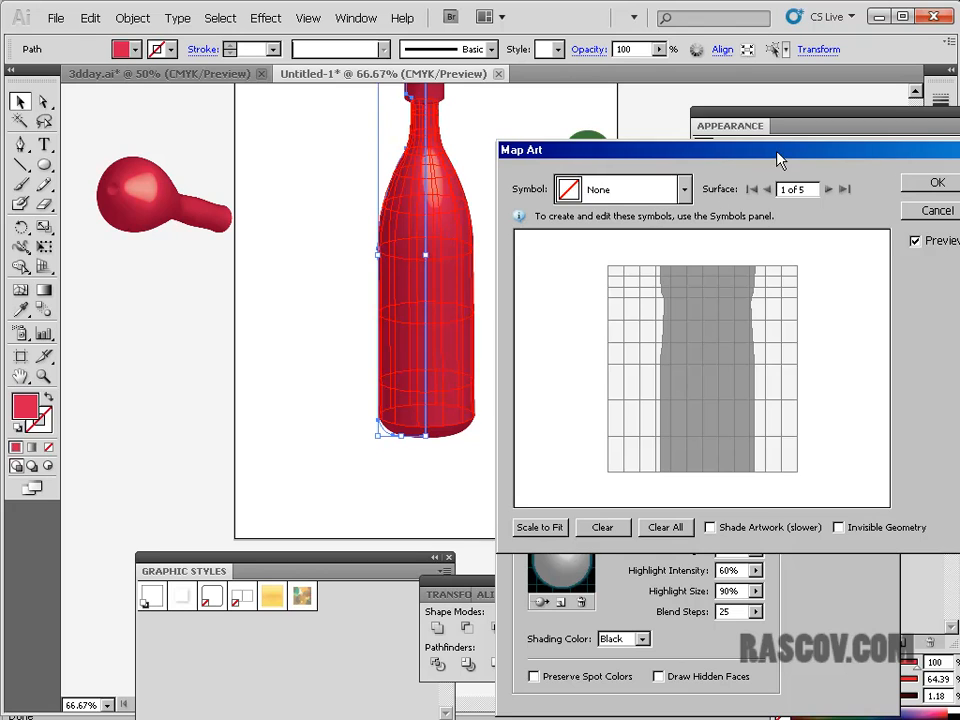
{"action": "left_click_drag", "start_coordinate": [780, 160], "coordinate": [762, 153]}
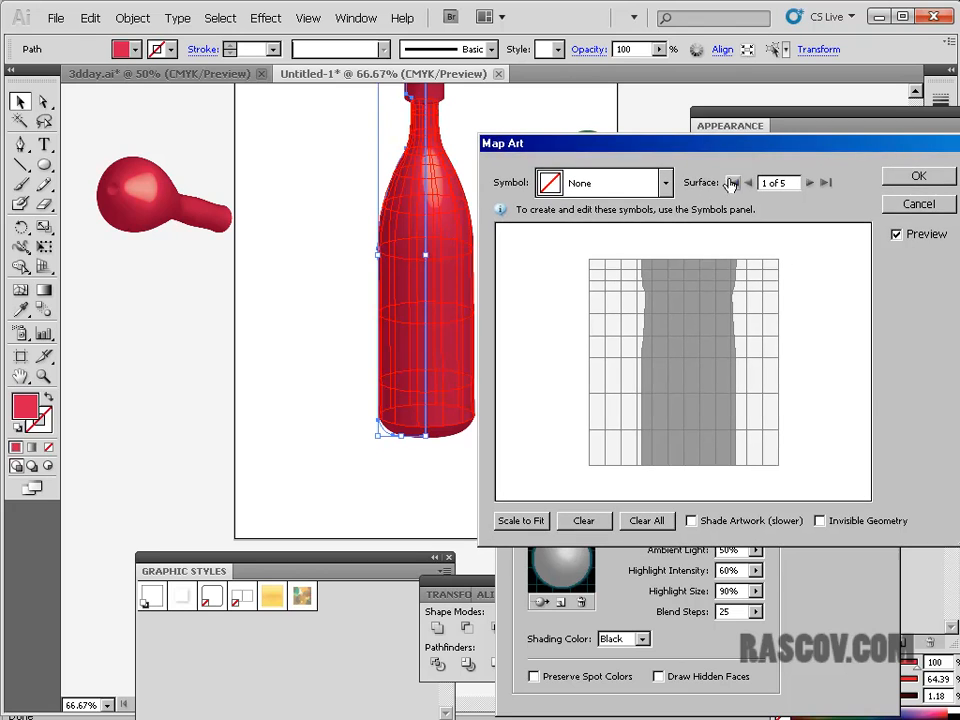
{"action": "left_click", "coordinate": [809, 184]}
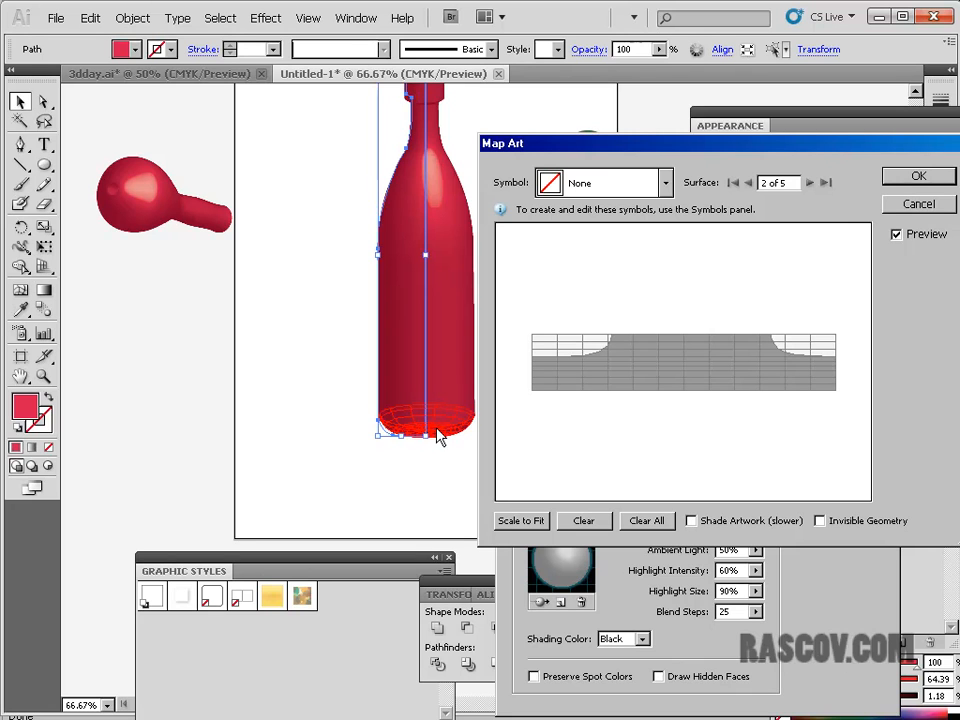
{"action": "left_click", "coordinate": [810, 183]}
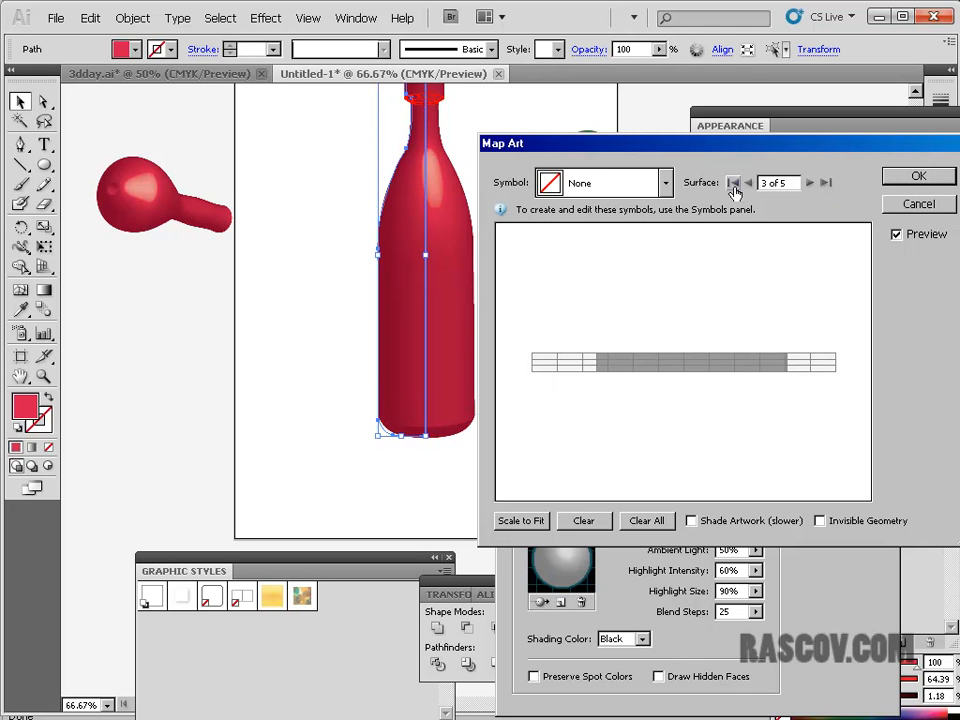
{"action": "left_click", "coordinate": [810, 183]}
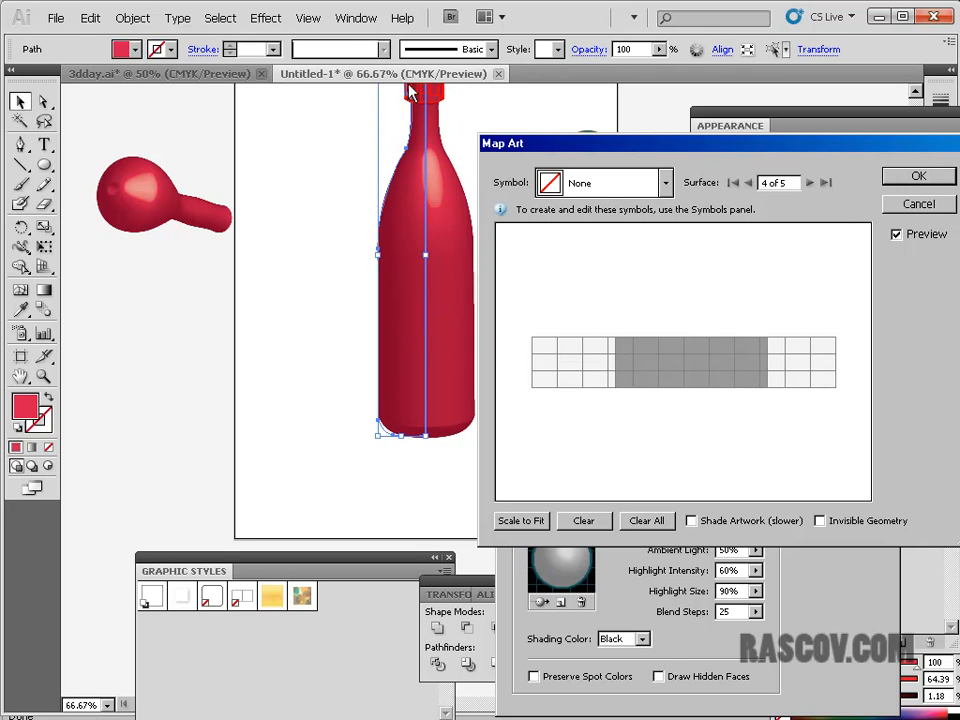
{"action": "left_click", "coordinate": [428, 197]}
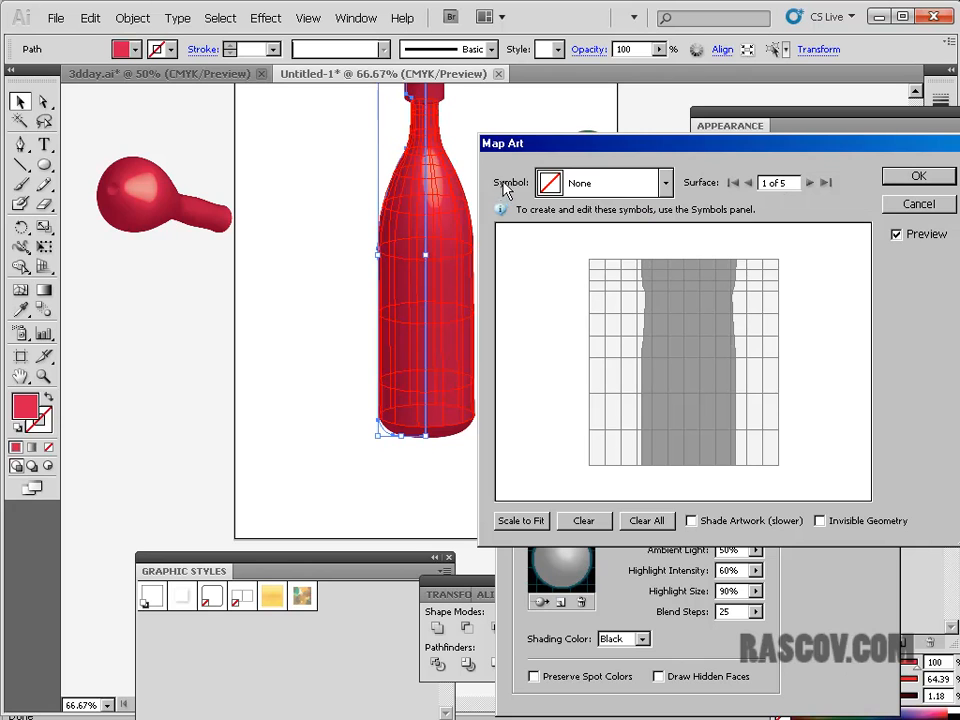
Step: Map the "label" symbol onto surface 1 and place it on the lower body, within the shaded middle strip
{"action": "left_click", "coordinate": [666, 184]}
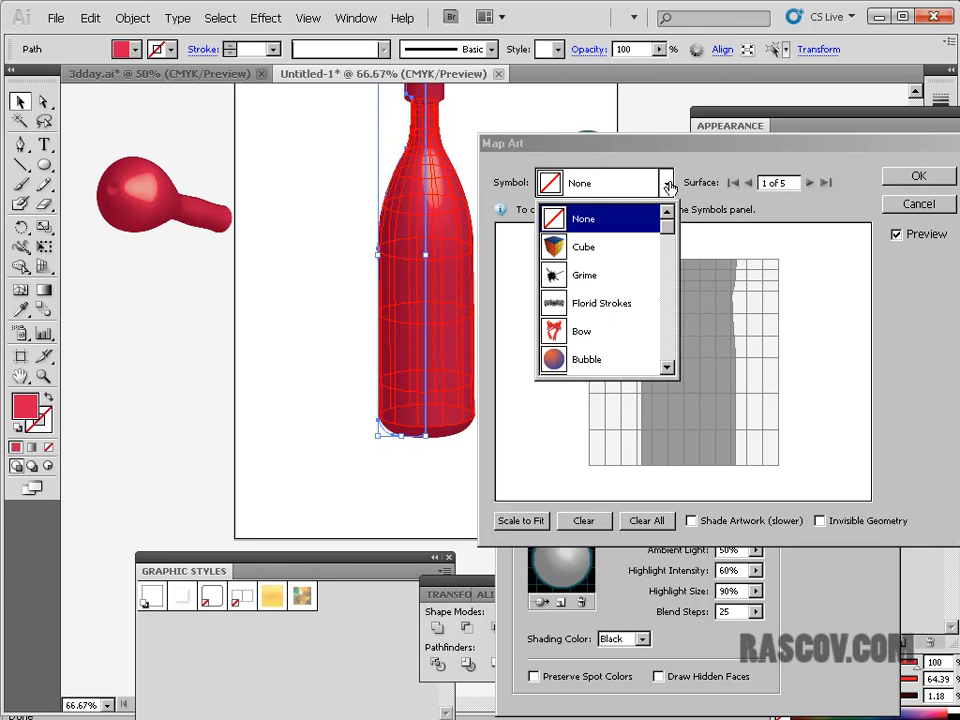
{"action": "left_click", "coordinate": [667, 368]}
{"action": "left_click", "coordinate": [670, 367]}
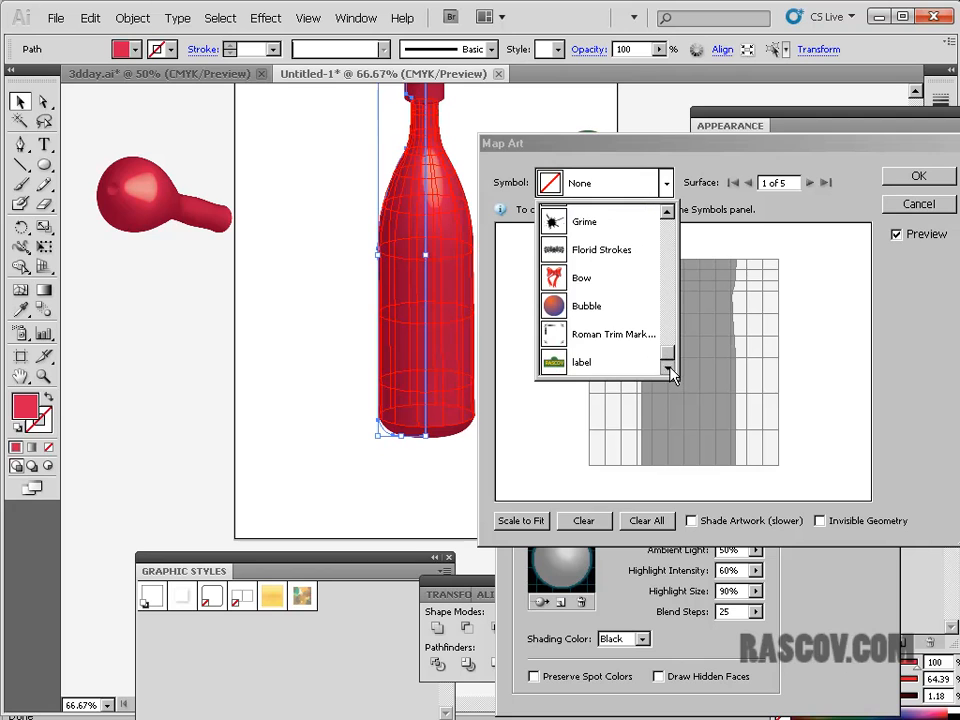
{"action": "left_click", "coordinate": [561, 365]}
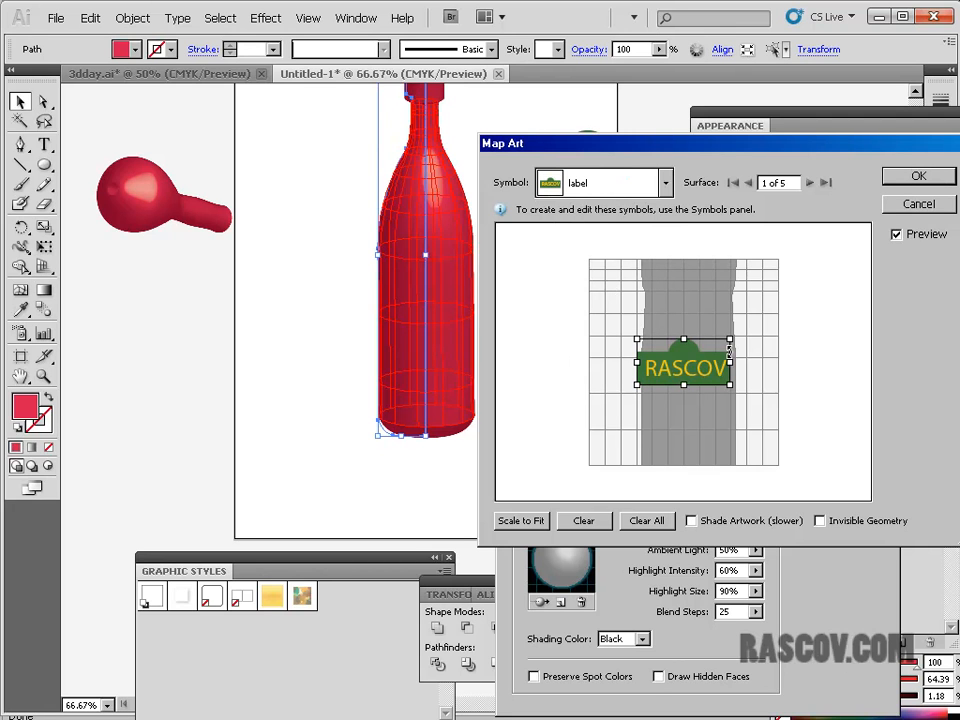
{"action": "left_click_drag", "start_coordinate": [706, 369], "coordinate": [711, 402]}
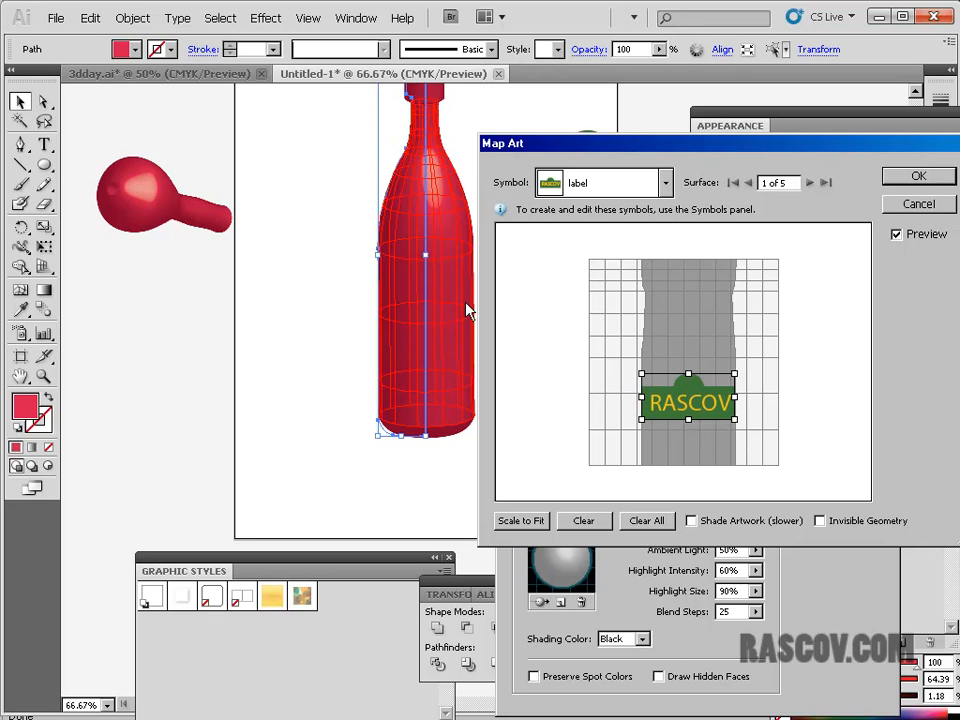
Step: Nudge the mapped label slightly lower on surface 1 and apply the mapping and the 3D Revolve settings
{"action": "mouse_move", "coordinate": [717, 404]}
{"action": "left_mouse_down"}
{"action": "mouse_move", "coordinate": [723, 318]}
{"action": "mouse_move", "coordinate": [717, 409]}
{"action": "left_mouse_up"}
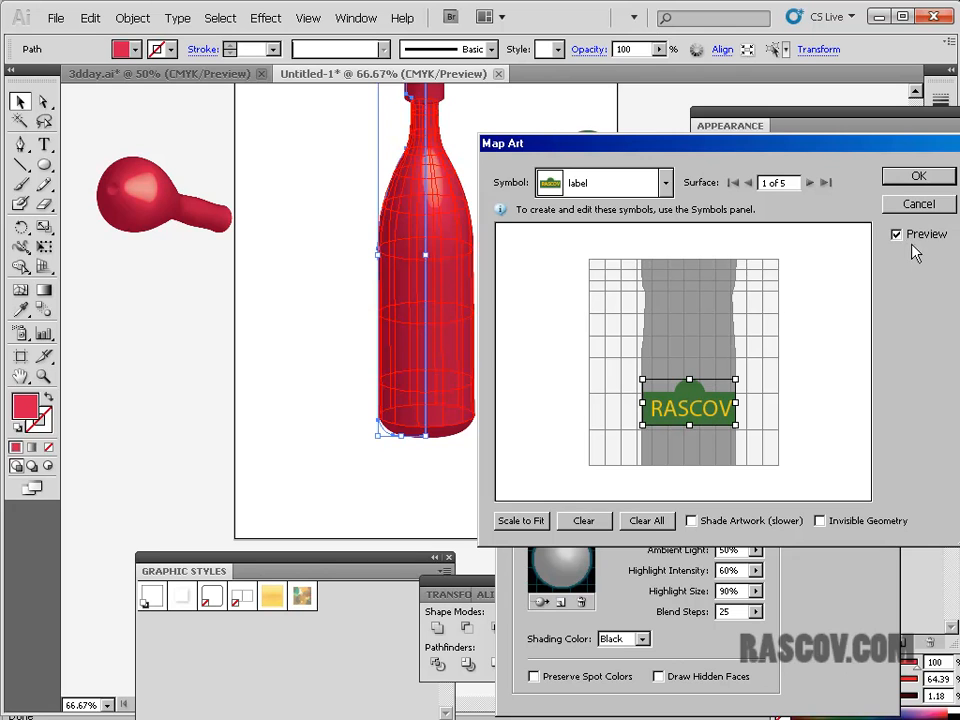
{"action": "left_click", "coordinate": [918, 176]}
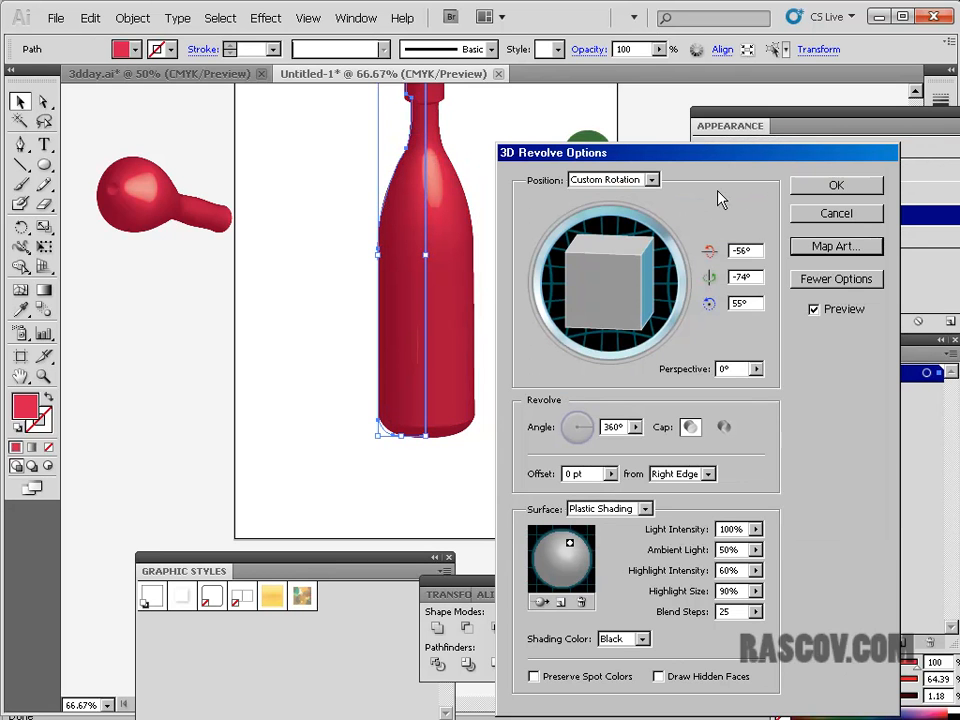
{"action": "left_click", "coordinate": [836, 187]}
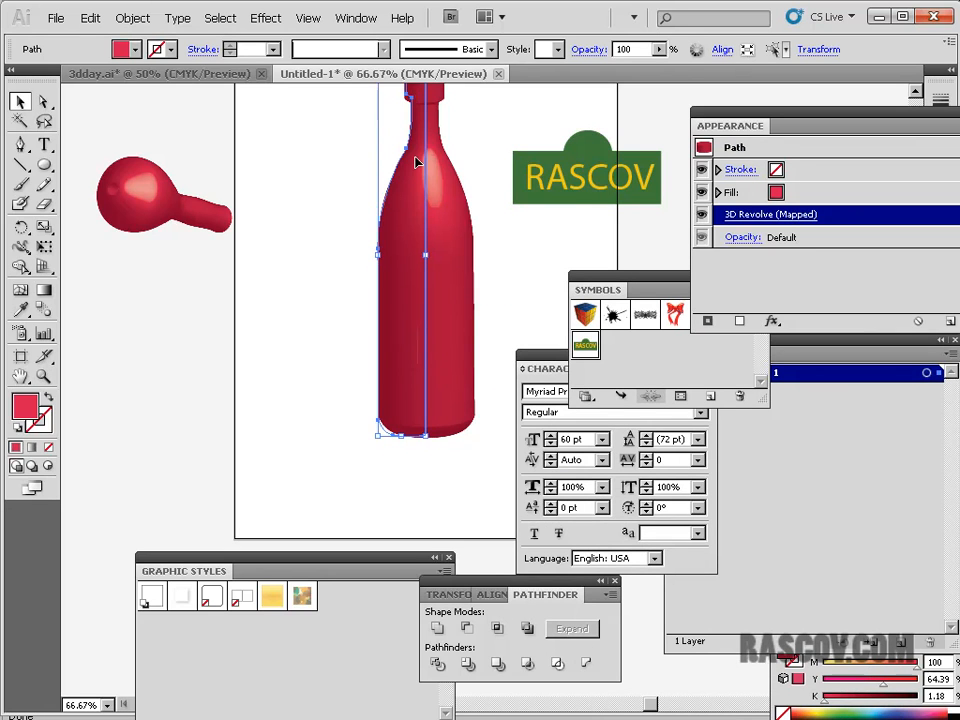
Step: Edit the bottle's 3D Revolve mapping again and move the label on surface 1 across the right edge of the shaded strip
{"action": "left_click", "coordinate": [770, 214]}
{"action": "left_click", "coordinate": [814, 309]}
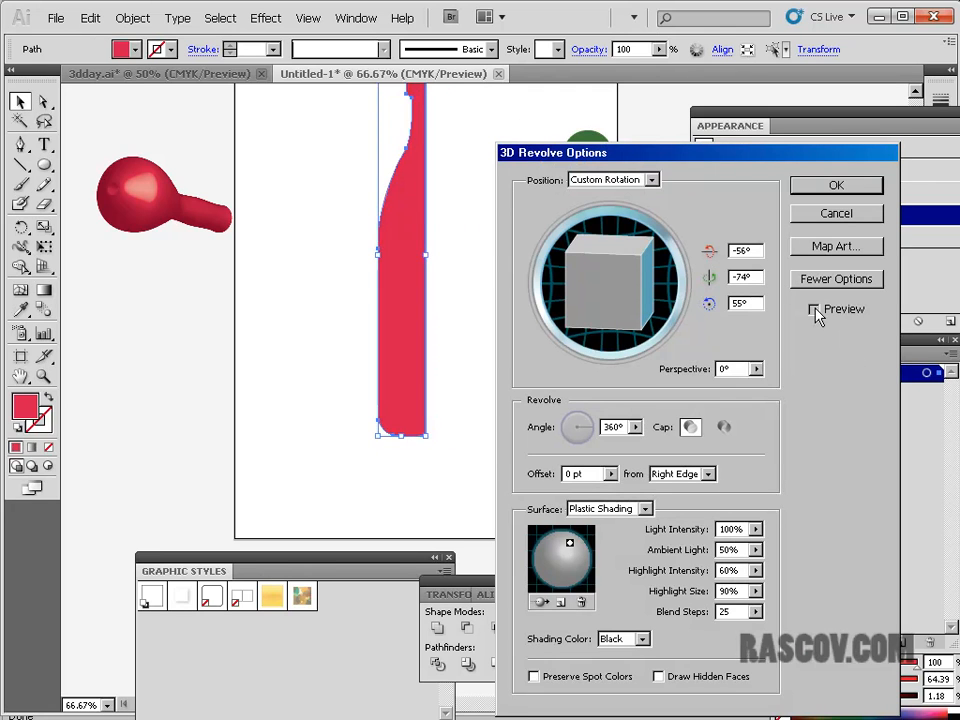
{"action": "left_click", "coordinate": [826, 248]}
{"action": "left_click_drag", "start_coordinate": [687, 393], "coordinate": [618, 408]}
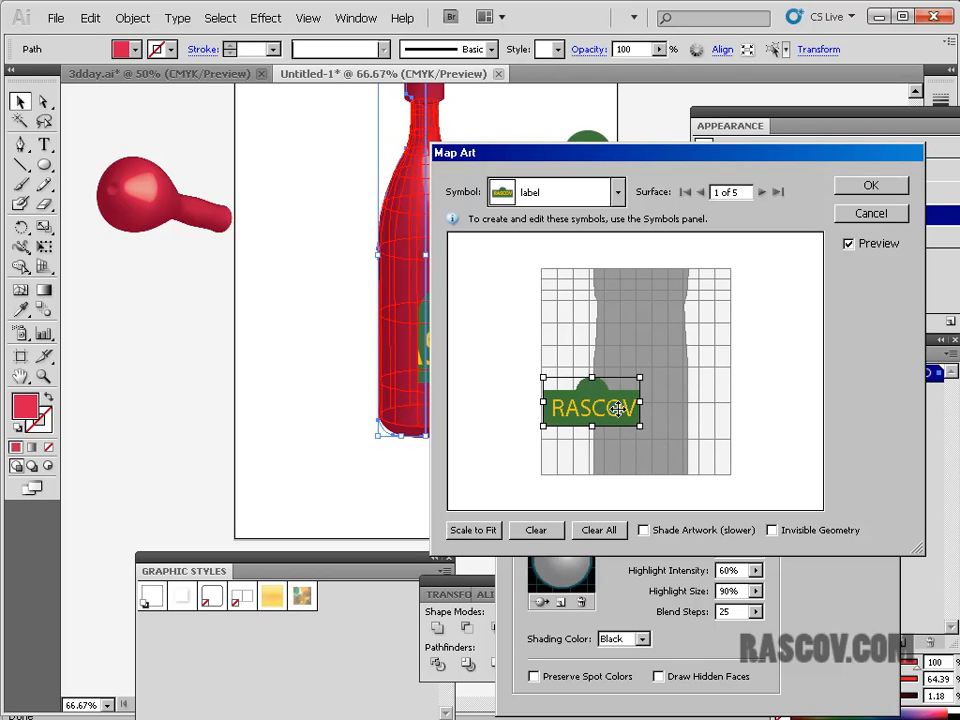
{"action": "left_click_drag", "start_coordinate": [540, 154], "coordinate": [693, 143]}
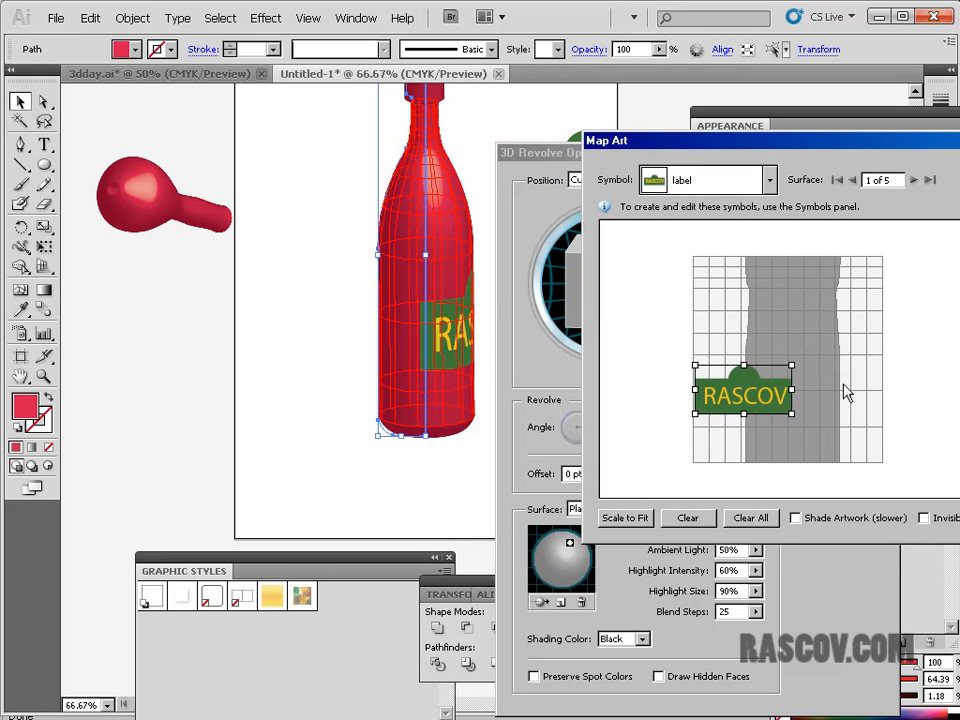
{"action": "left_click_drag", "start_coordinate": [743, 392], "coordinate": [821, 389]}
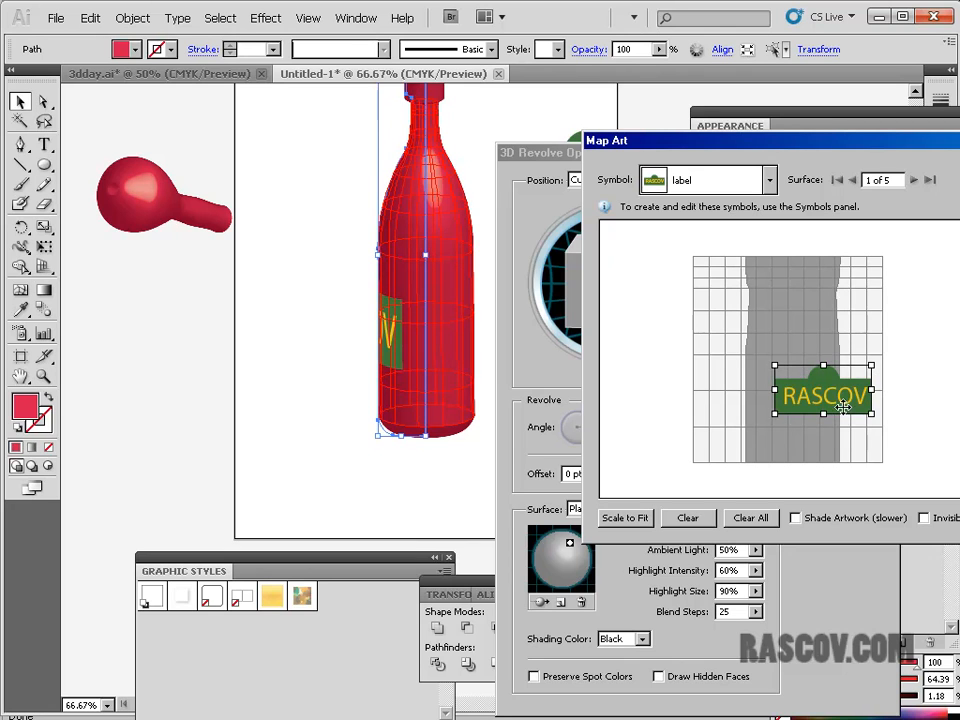
{"action": "left_click_drag", "start_coordinate": [823, 397], "coordinate": [838, 402]}
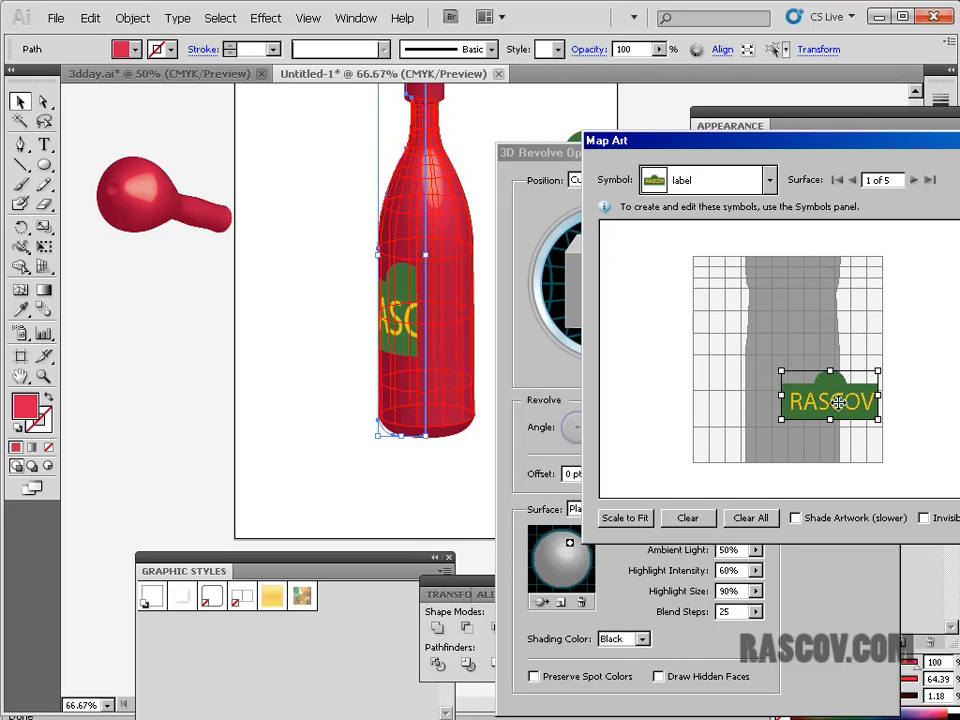
{"action": "key", "text": "Return"}
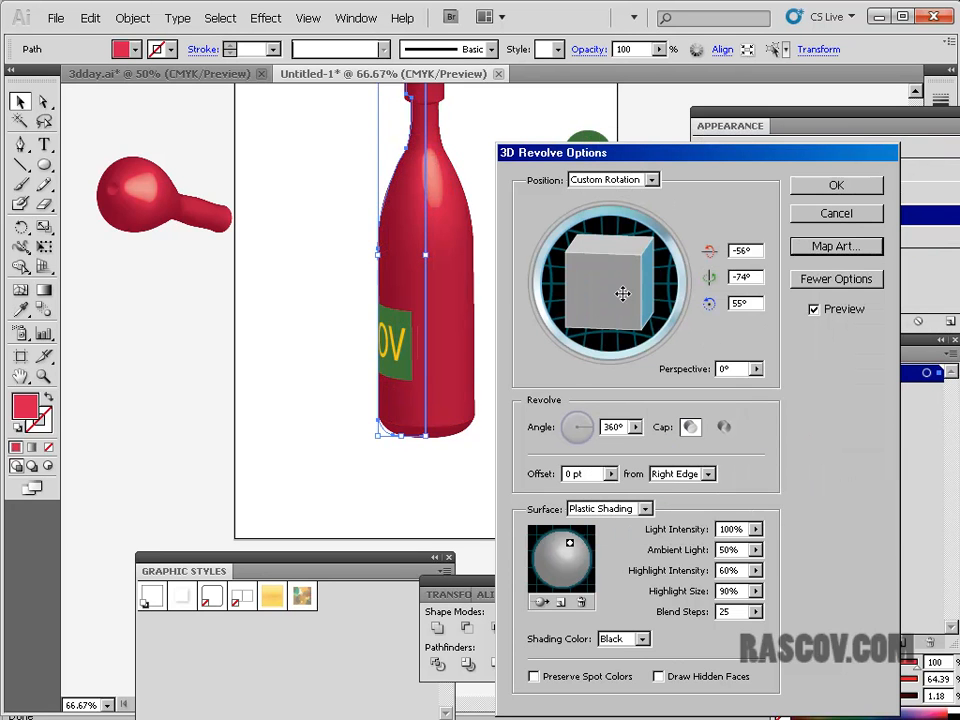
Step: Rotate the bottle to about -168°, 8° and -176° to bring the label to the front, and apply the effect
{"action": "left_click_drag", "start_coordinate": [596, 298], "coordinate": [636, 300]}
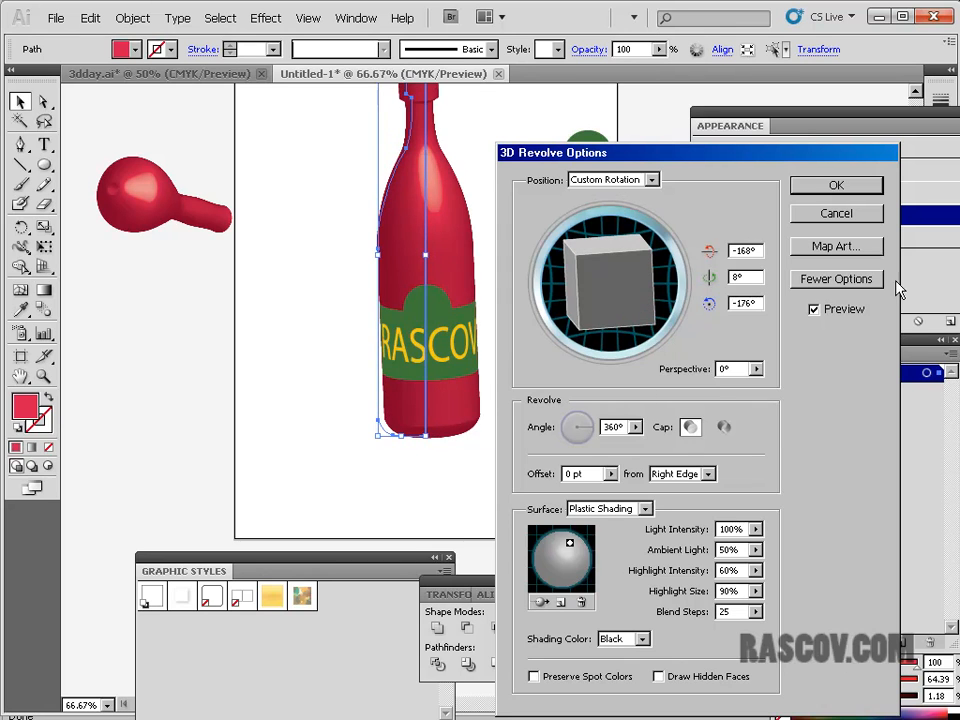
{"action": "left_click", "coordinate": [840, 190]}
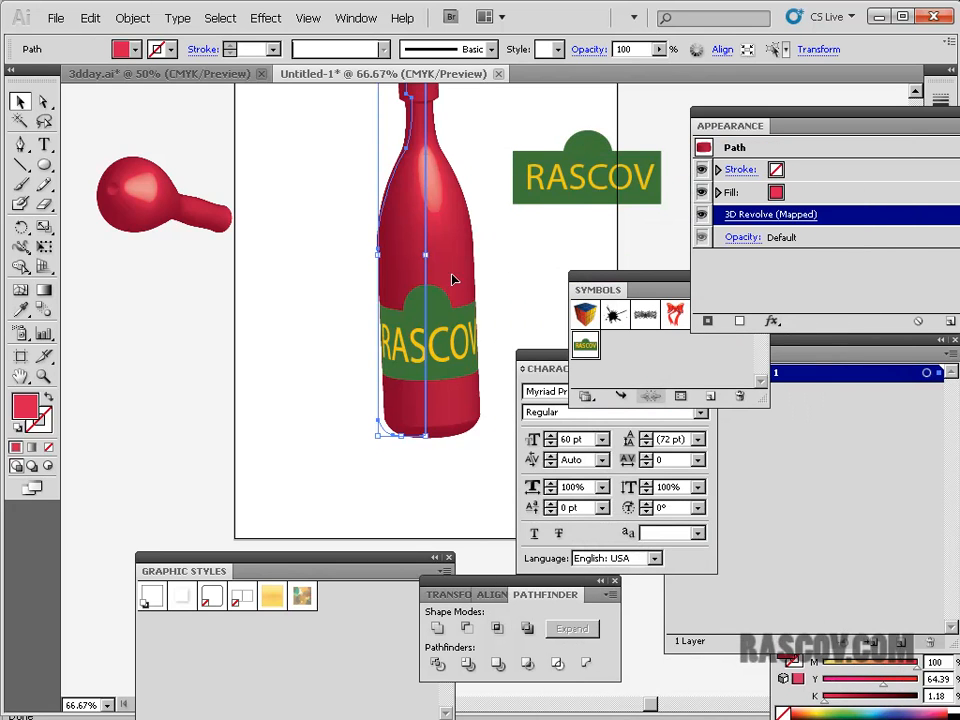
{"action": "left_click", "coordinate": [296, 311]}
{"action": "left_click", "coordinate": [446, 249]}
{"action": "left_click", "coordinate": [134, 18]}
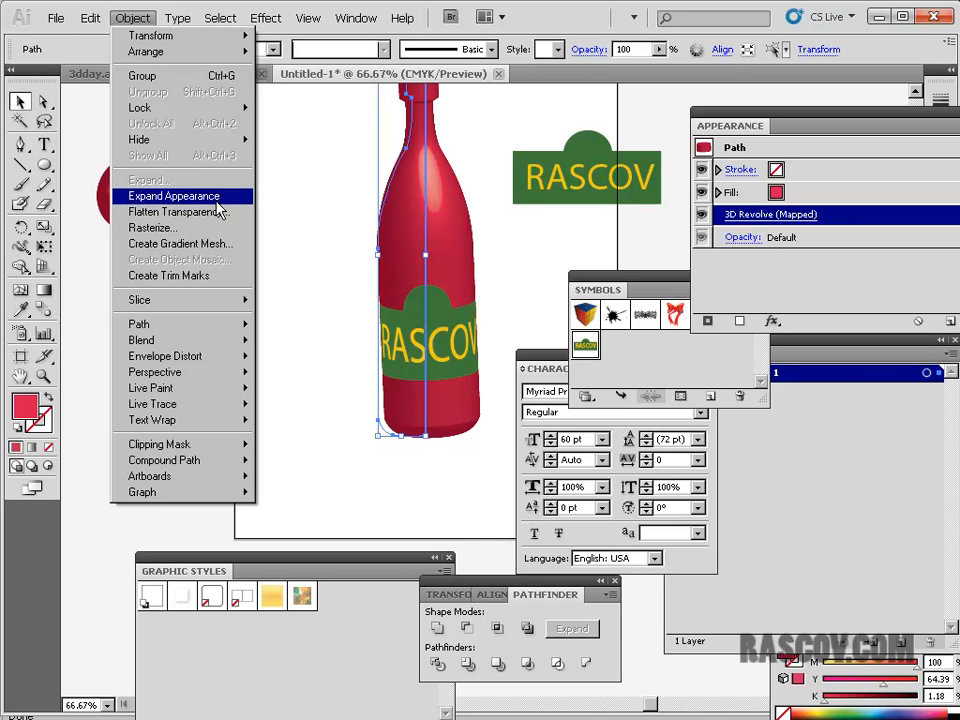
{"action": "left_click", "coordinate": [345, 267]}
{"action": "left_click", "coordinate": [414, 268]}
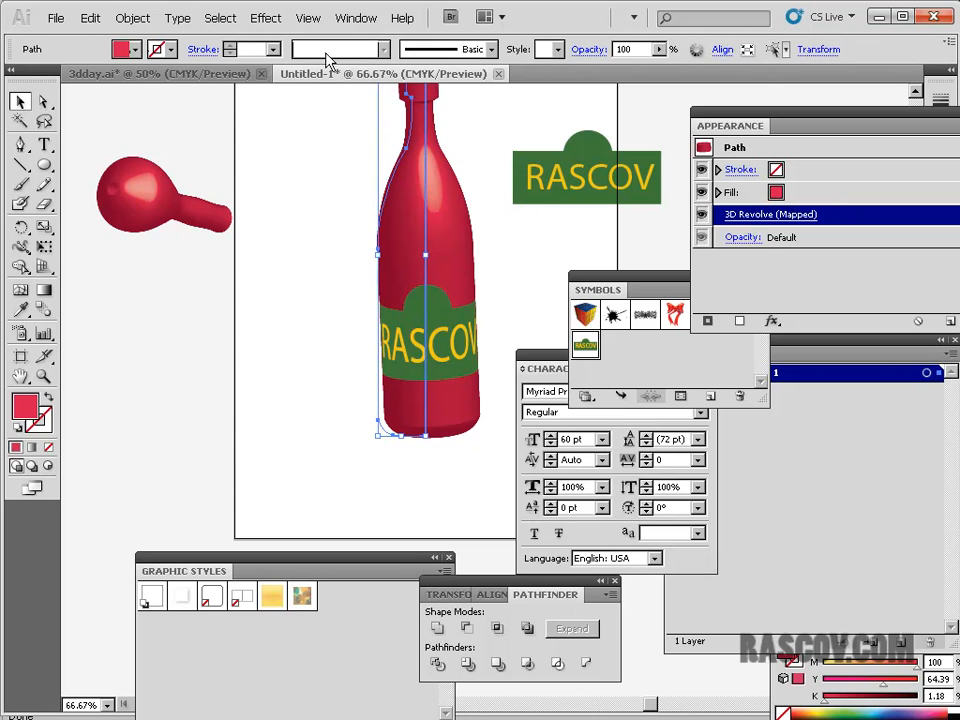
Step: Bring out the Transparency settings, examine the bottle's opacity control and place the settings clear of the bottle
{"action": "left_click", "coordinate": [355, 18]}
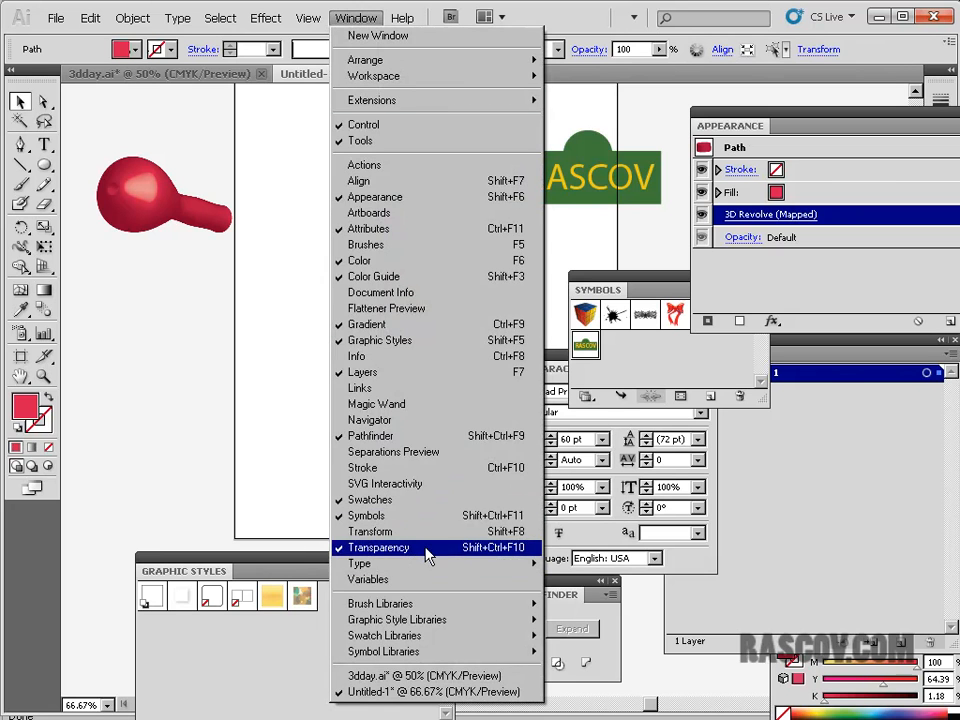
{"action": "left_click", "coordinate": [426, 553]}
{"action": "left_click_drag", "start_coordinate": [906, 368], "coordinate": [219, 305]}
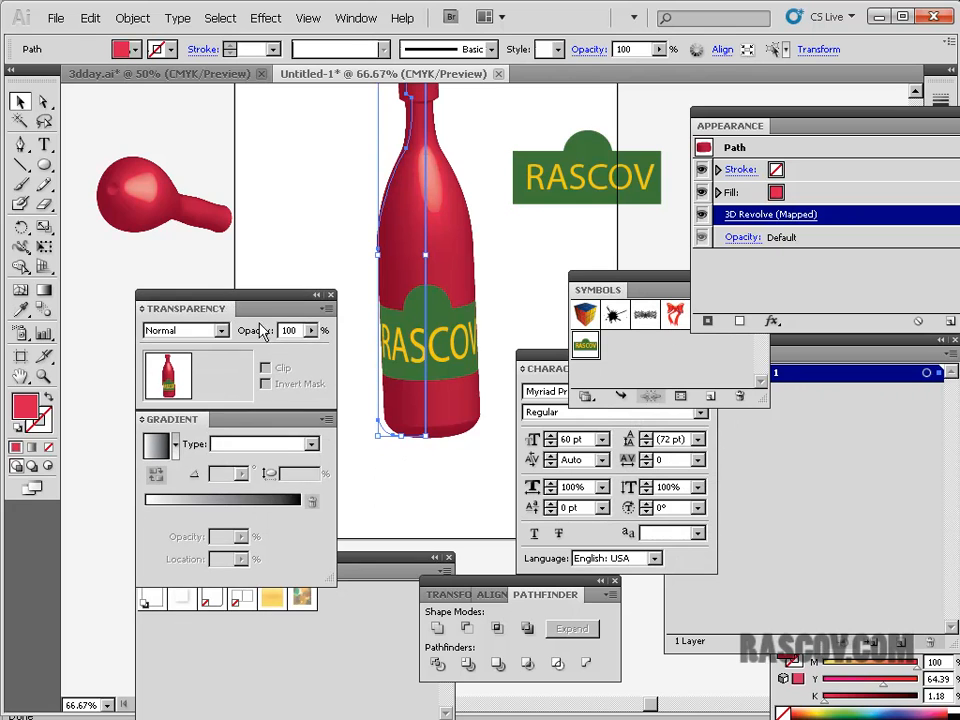
{"action": "left_click", "coordinate": [312, 330]}
{"action": "mouse_move", "coordinate": [311, 349]}
{"action": "left_mouse_down"}
{"action": "mouse_move", "coordinate": [252, 349]}
{"action": "mouse_move", "coordinate": [312, 352]}
{"action": "left_mouse_up"}
{"action": "left_click_drag", "start_coordinate": [262, 302], "coordinate": [190, 473]}
Step: Shift the bottle toward the artboard's right side and move the bulb-shaped 3D object onto the artboard beside it
{"action": "left_click_drag", "start_coordinate": [398, 257], "coordinate": [490, 257]}
{"action": "left_click", "coordinate": [330, 230]}
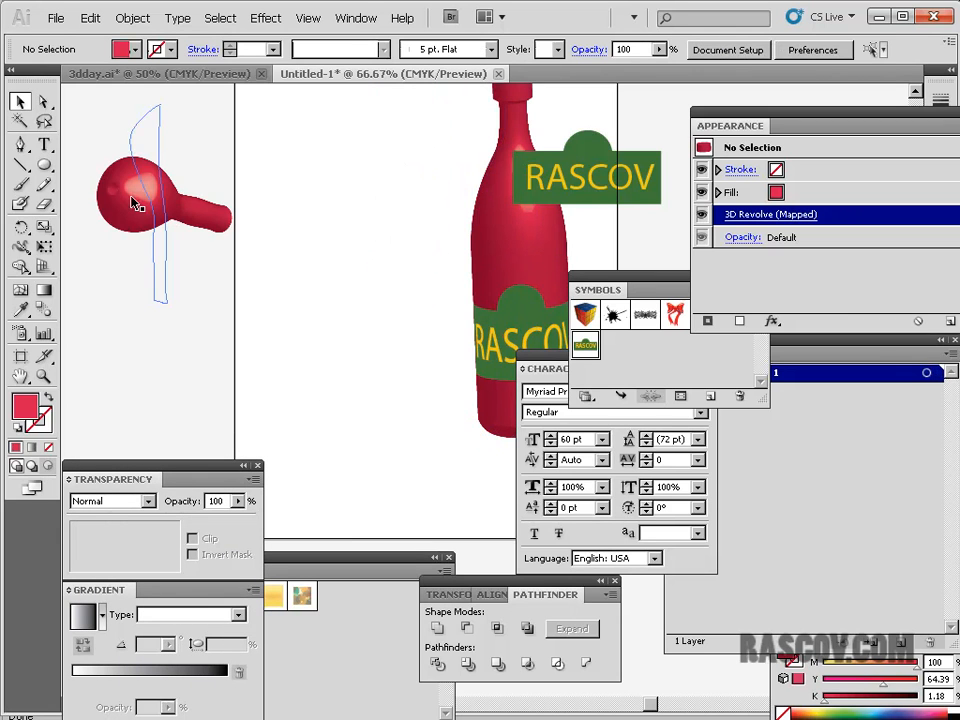
{"action": "left_click_drag", "start_coordinate": [148, 183], "coordinate": [292, 254]}
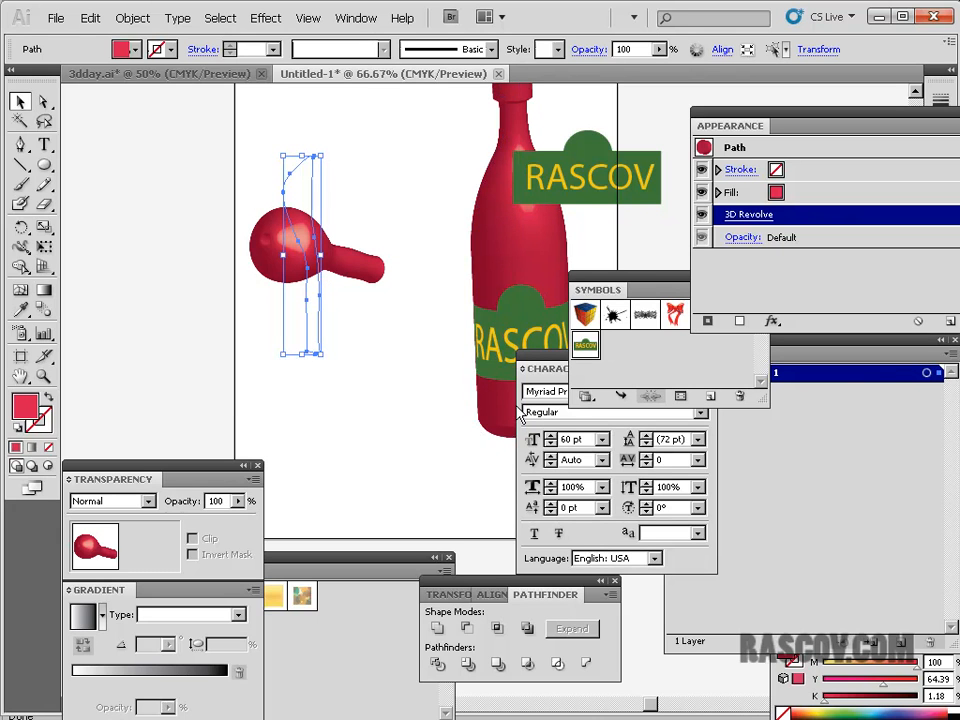
{"action": "left_click", "coordinate": [398, 216]}
{"action": "left_click", "coordinate": [268, 245]}
{"action": "left_click", "coordinate": [399, 206]}
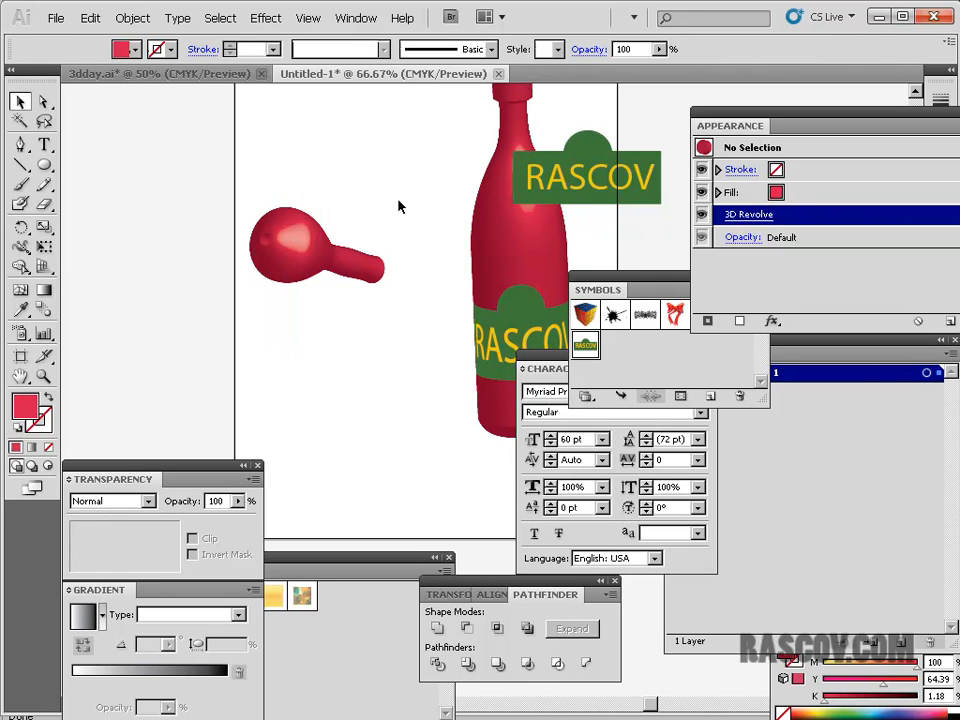
{"action": "left_click", "coordinate": [276, 250]}
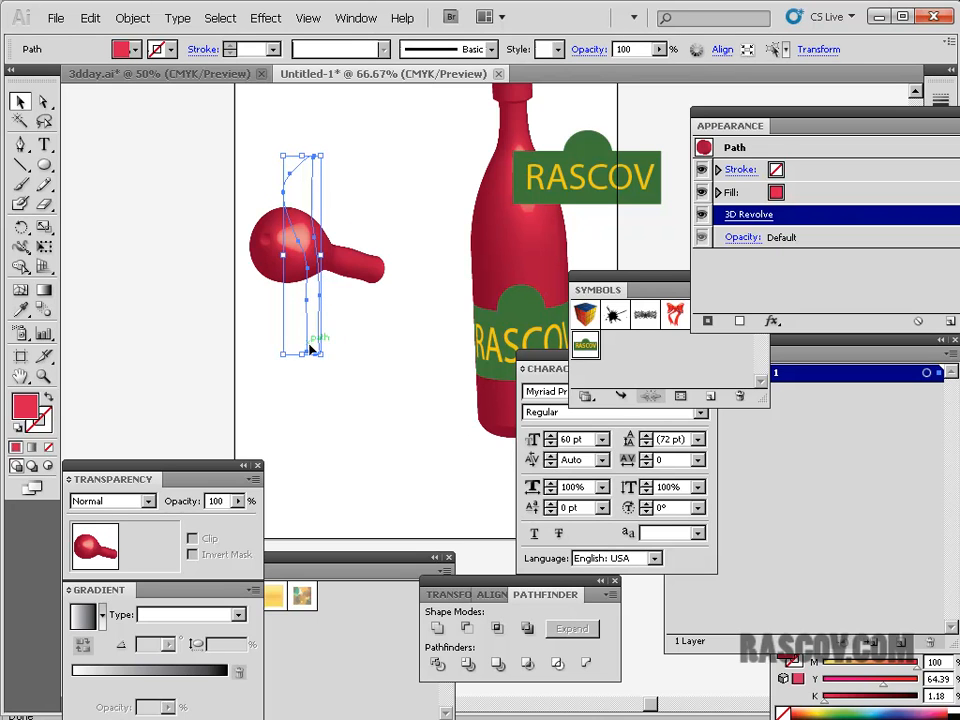
{"action": "left_click", "coordinate": [377, 147]}
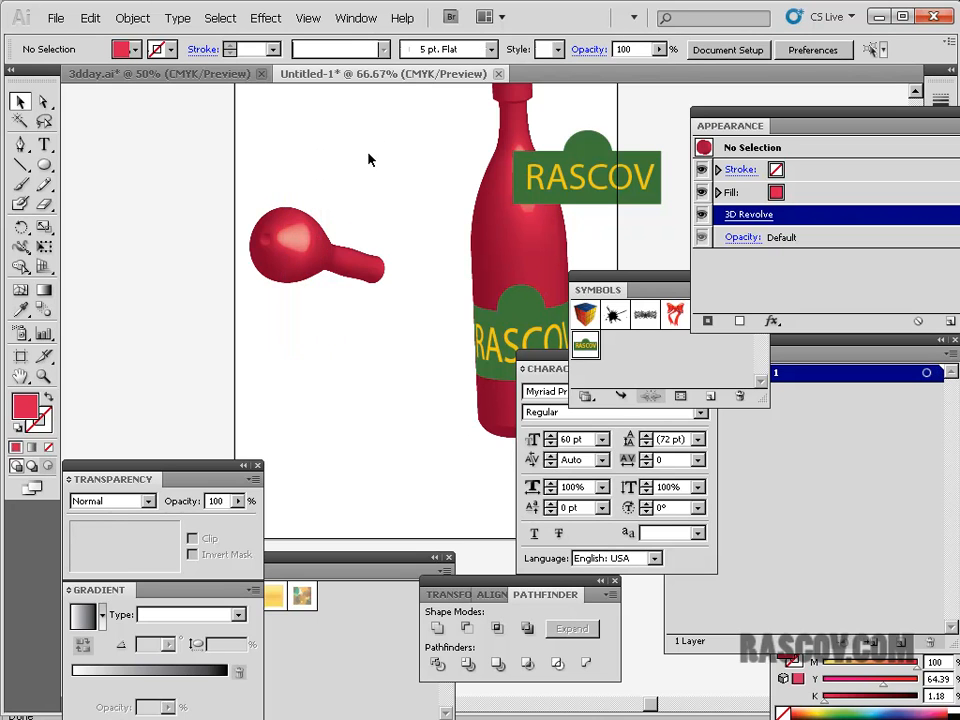
Step: Examine the bulb-shaped object's shading and dimple up close, nudging the object slightly down
{"action": "key", "text": "ctrl+equal"}
{"action": "key", "text": "ctrl+equal"}
{"action": "key", "text": "ctrl+equal"}
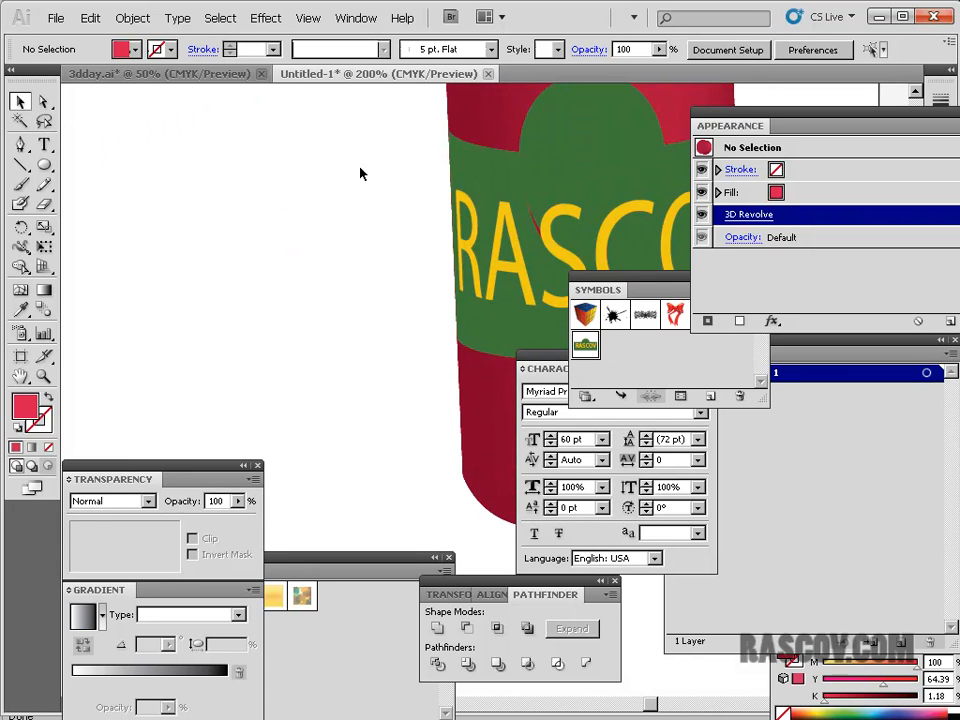
{"action": "left_click_drag", "start_coordinate": [142, 160], "coordinate": [497, 360]}
{"action": "left_click_drag", "start_coordinate": [215, 246], "coordinate": [381, 336]}
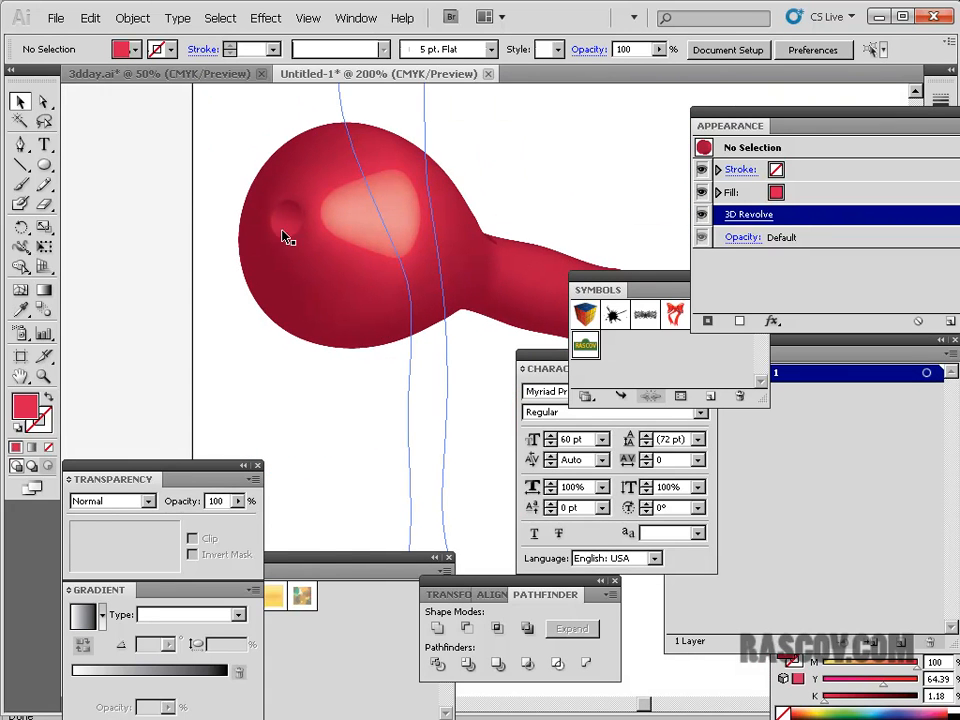
{"action": "left_click_drag", "start_coordinate": [320, 250], "coordinate": [312, 308]}
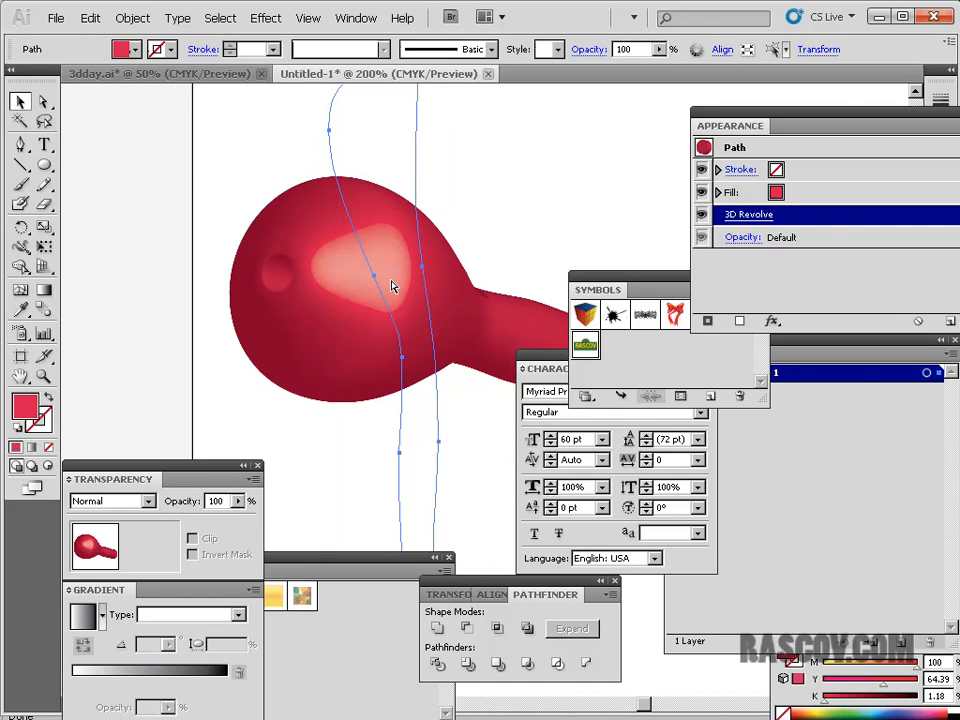
{"action": "key", "text": "ctrl+minus"}
{"action": "key", "text": "ctrl+minus"}
{"action": "left_click_drag", "start_coordinate": [424, 330], "coordinate": [207, 291]}
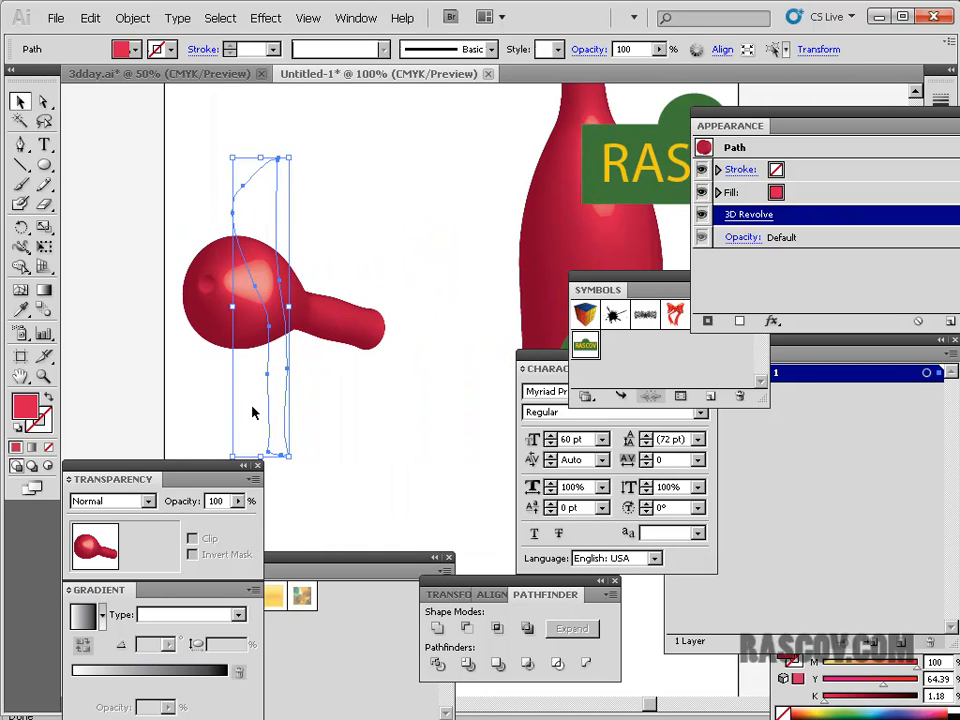
{"action": "left_click", "coordinate": [412, 207]}
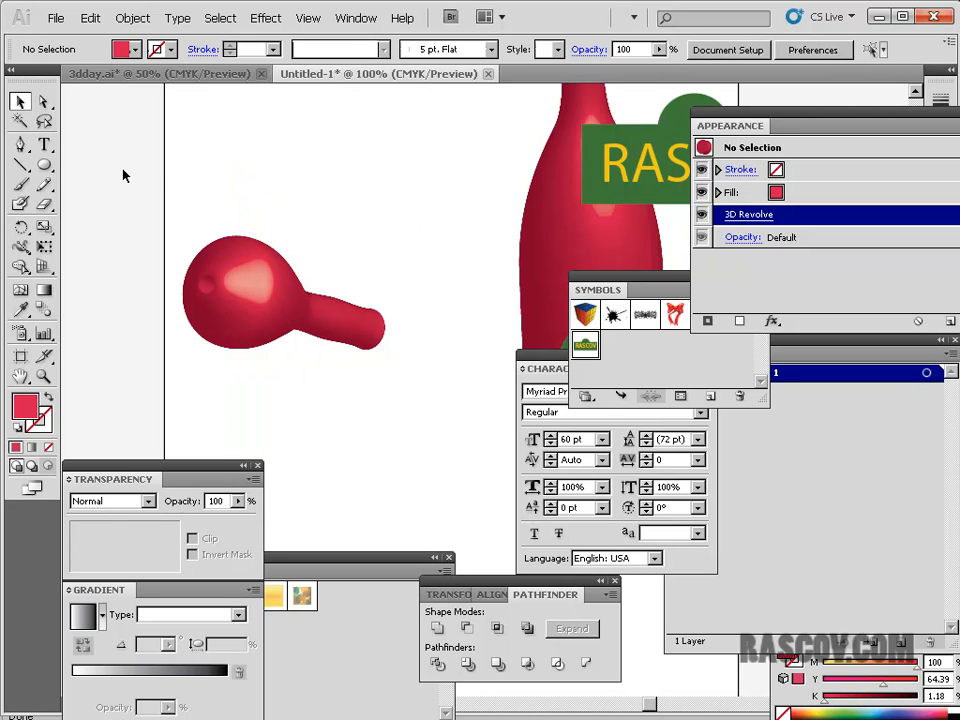
Step: Add a short line of point text with a first name above the bulb-shaped object, near the artboard's upper-left corner
{"action": "key", "text": "ctrl+minus"}
{"action": "key", "text": "ctrl+minus"}
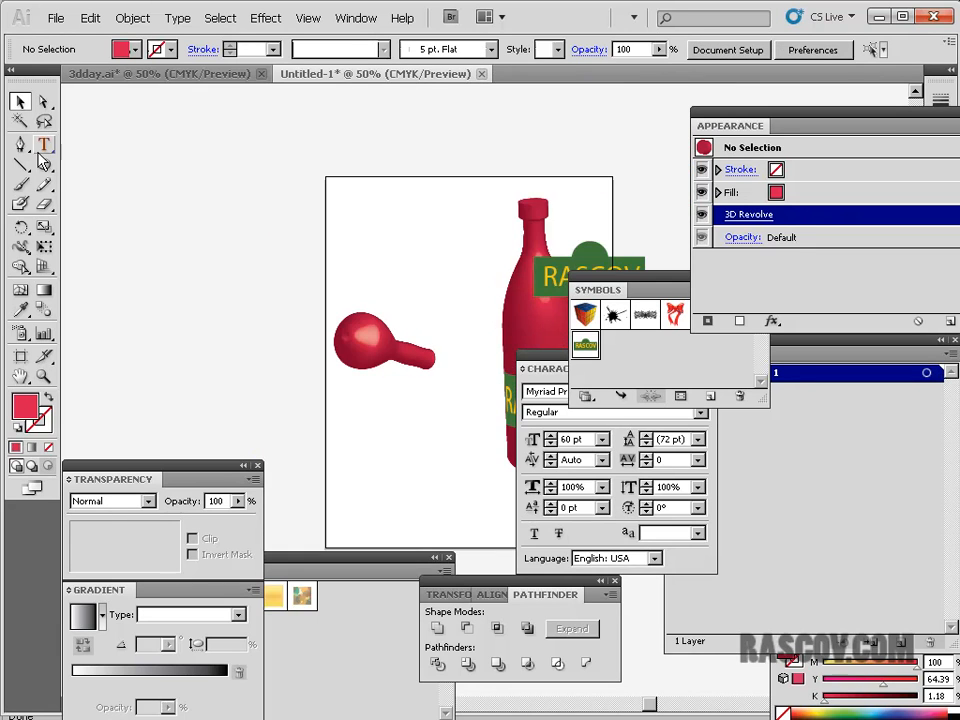
{"action": "left_click", "coordinate": [42, 150]}
{"action": "left_click", "coordinate": [354, 209]}
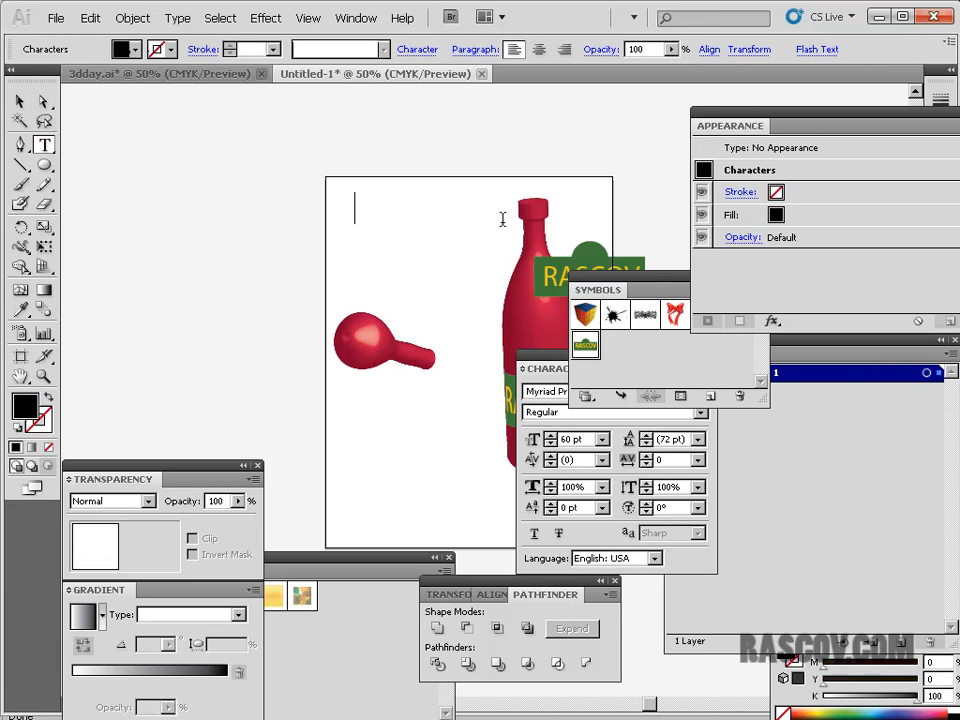
{"action": "type", "text": "JEF"}
{"action": "type", "text": "F"}
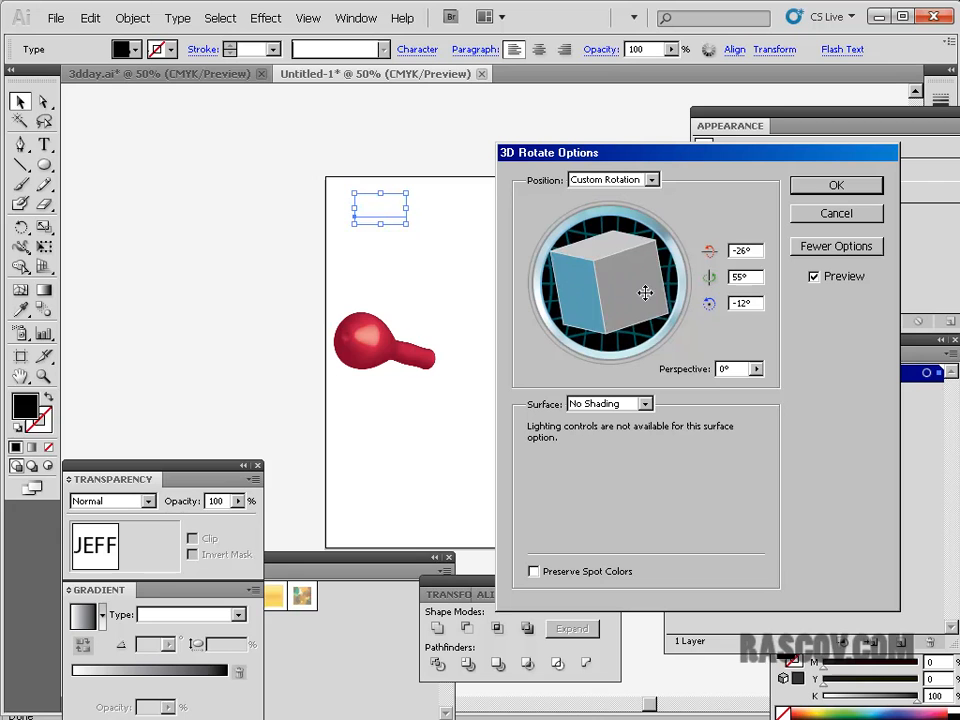
Step: Tilt the name text slightly with a previewed 3D Rotate custom rotation, apply the effect and deselect the text
{"action": "left_click_drag", "start_coordinate": [605, 285], "coordinate": [569, 303]}
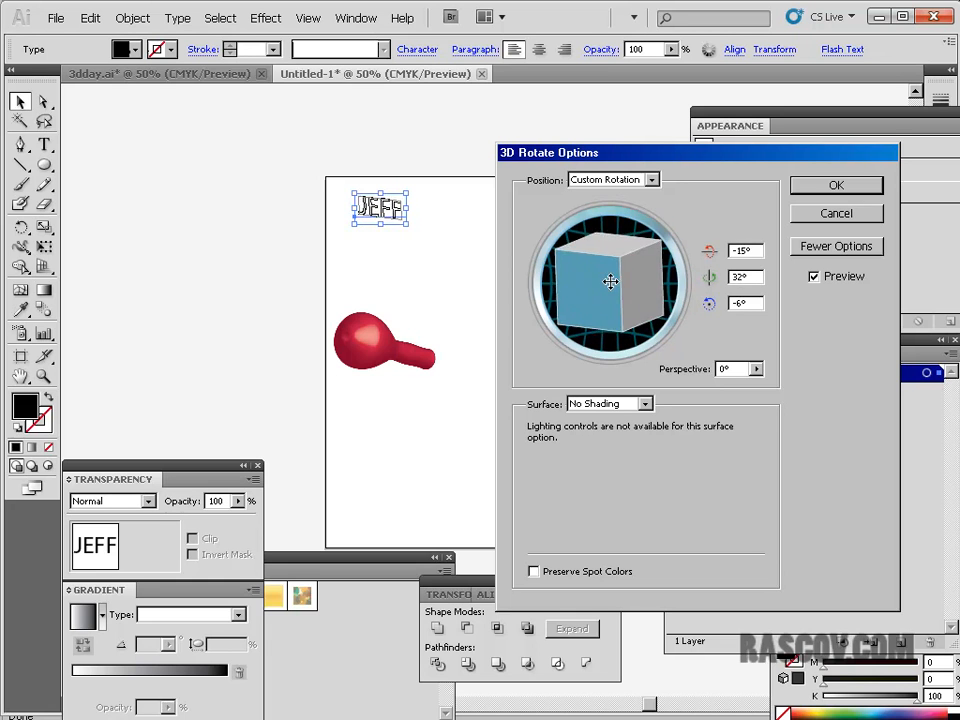
{"action": "left_click_drag", "start_coordinate": [613, 262], "coordinate": [553, 279]}
{"action": "left_click", "coordinate": [810, 186]}
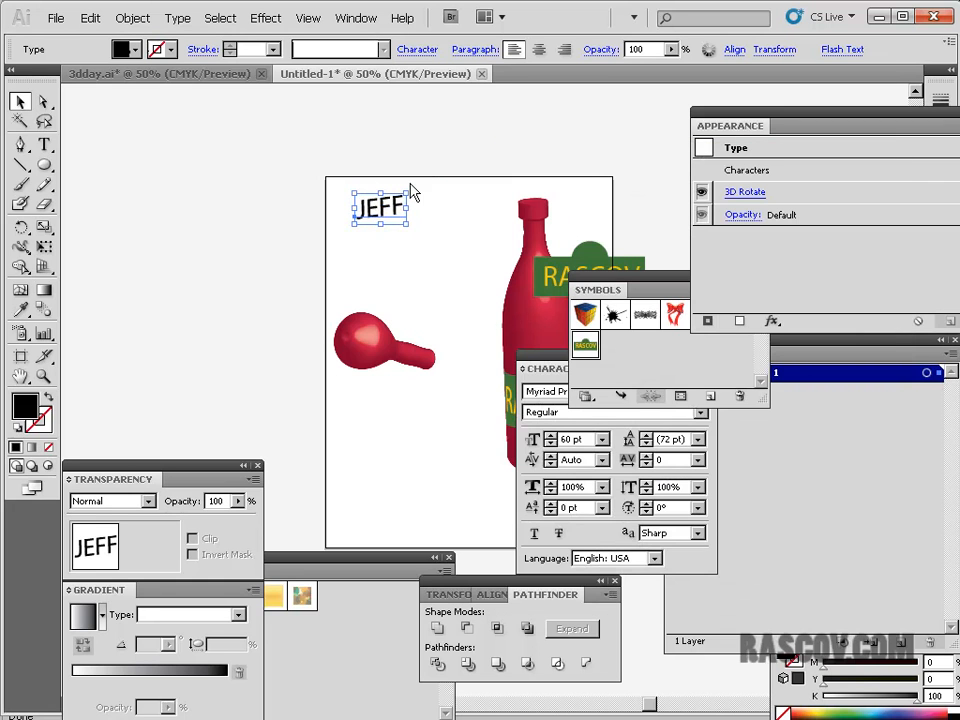
{"action": "left_click", "coordinate": [341, 272]}
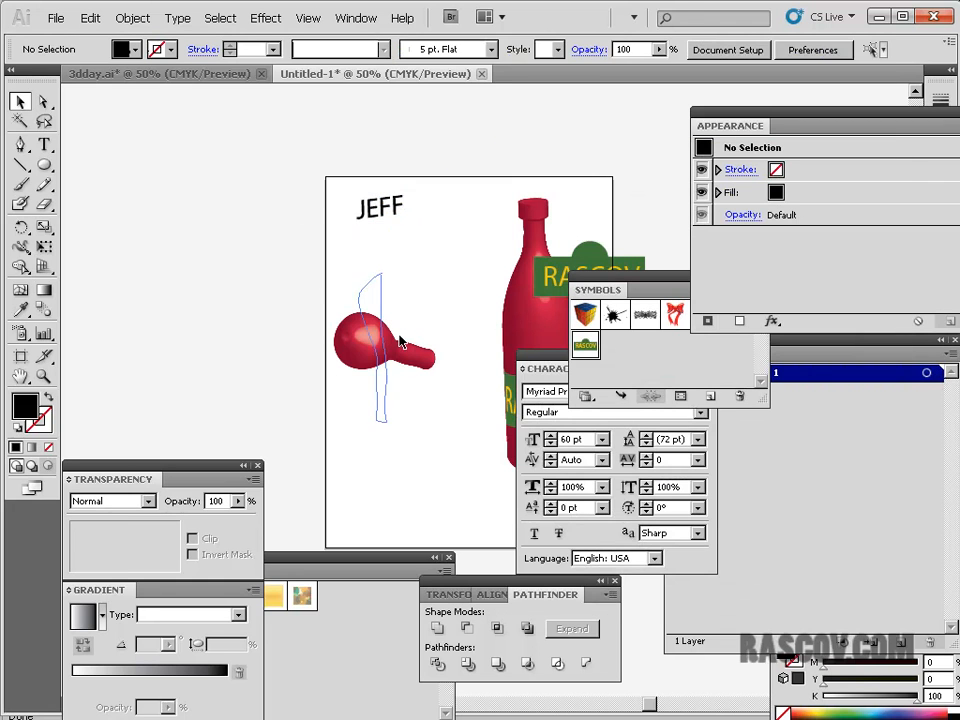